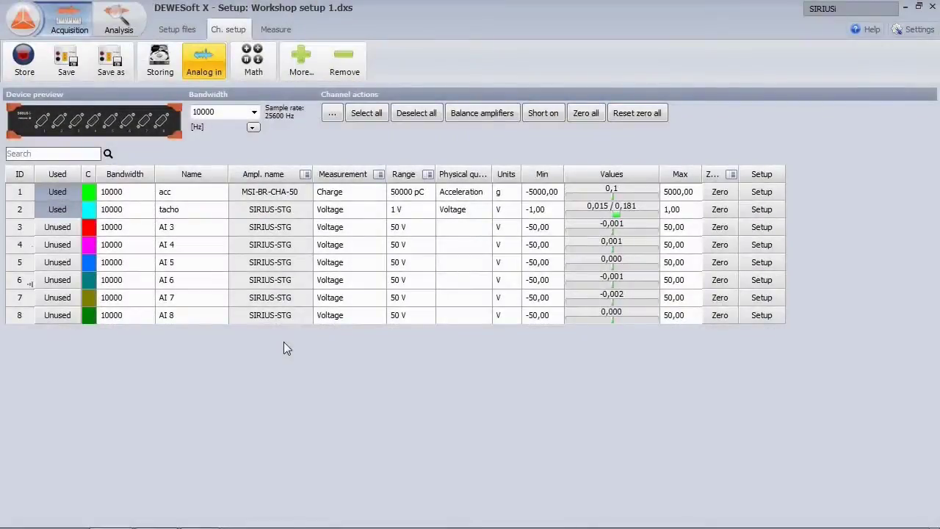
# Step: Select the acc and tacho channels in the analog input list
pyautogui.click(210, 194)
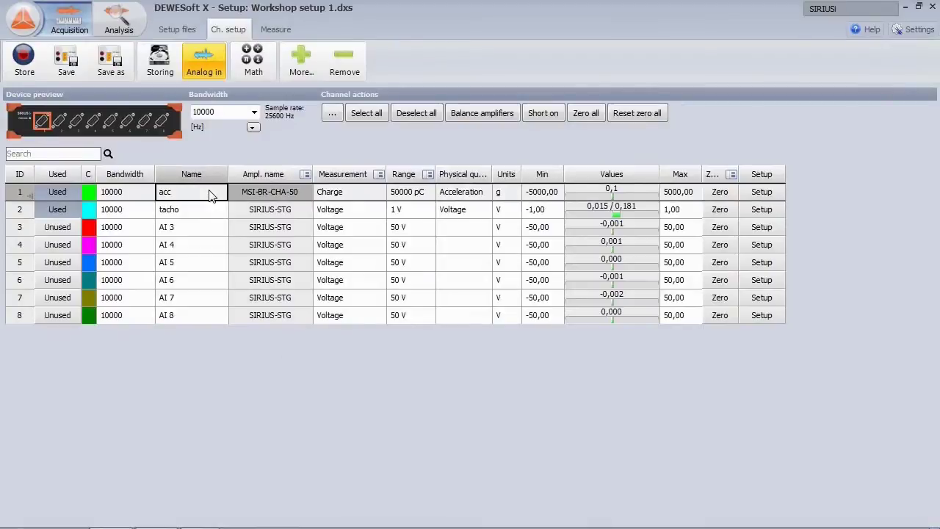
pyautogui.click(206, 213)
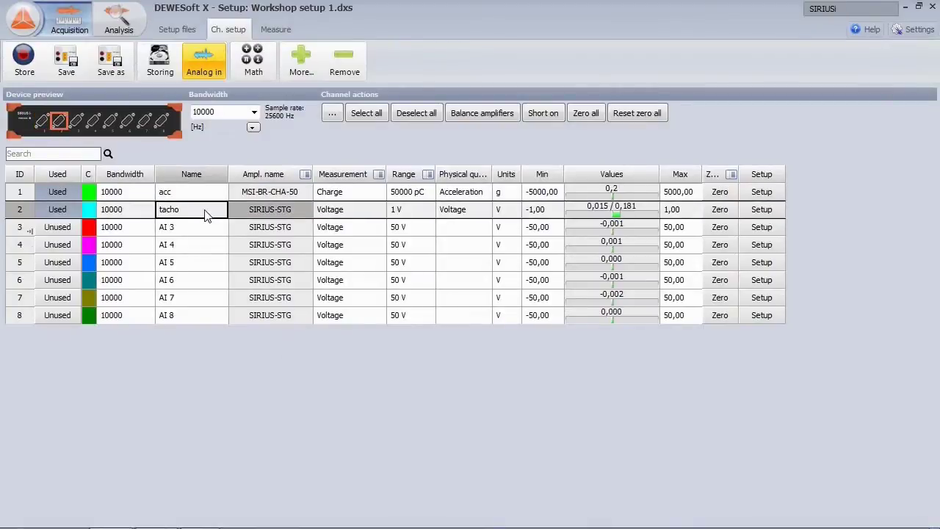
# Step: Preview the acc channel's FFT and review its velocity integration into vel in mm/s
pyautogui.click(764, 191)
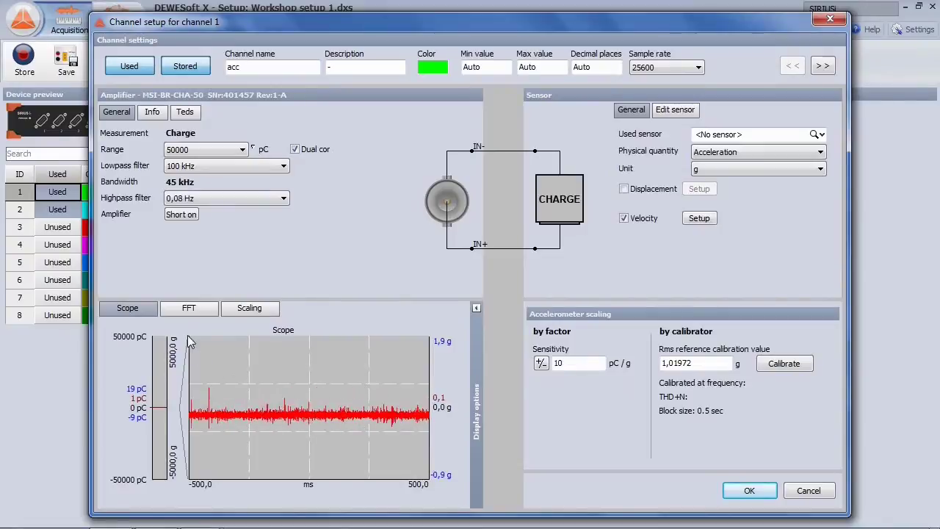
pyautogui.click(197, 307)
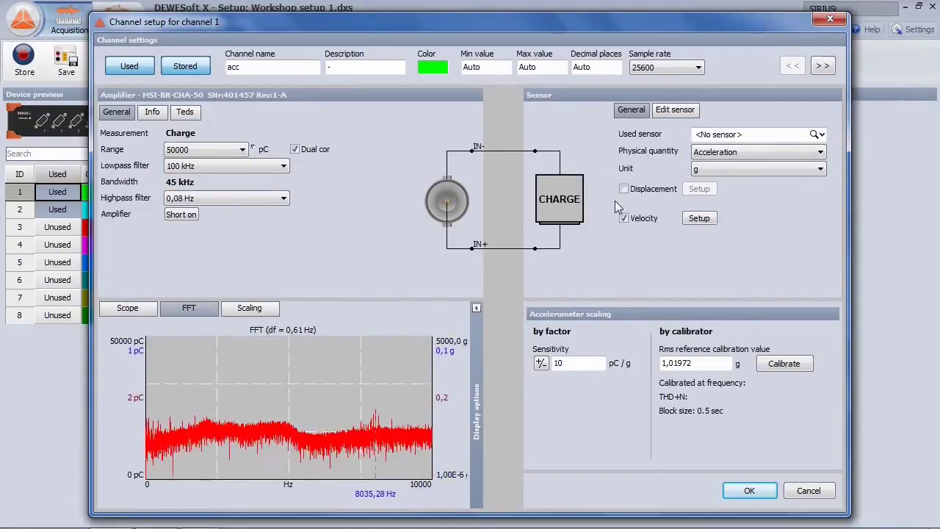
pyautogui.click(700, 219)
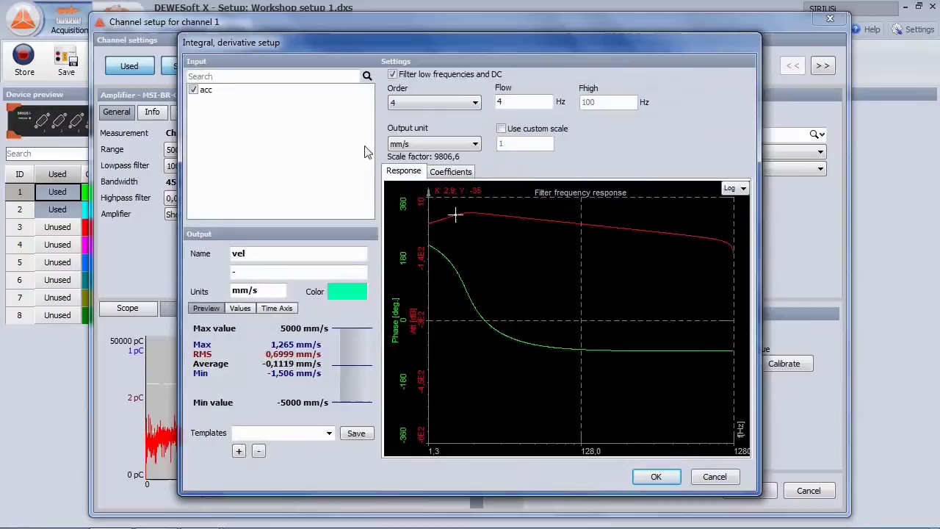
pyautogui.click(657, 477)
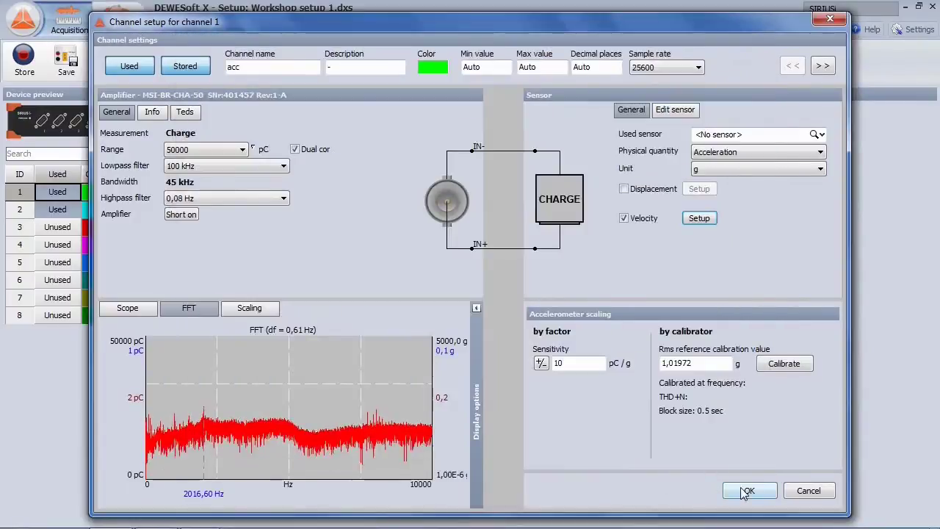
# Step: Close the acc channel setup and keep the bandwidth unit in Hz
pyautogui.click(744, 490)
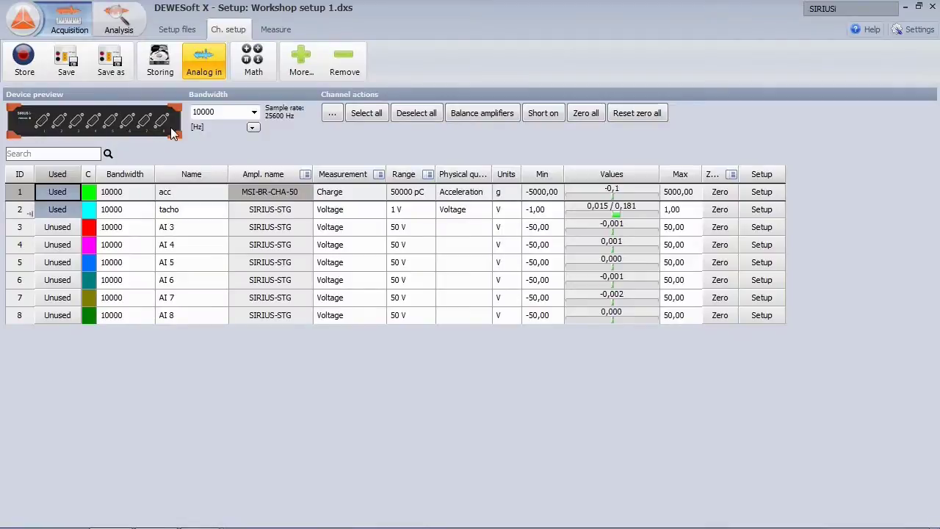
pyautogui.click(252, 127)
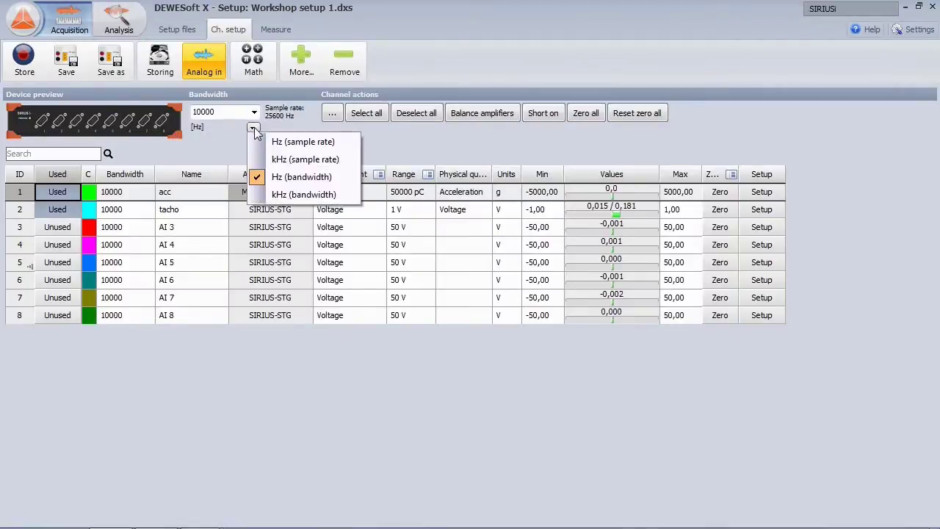
pyautogui.click(323, 183)
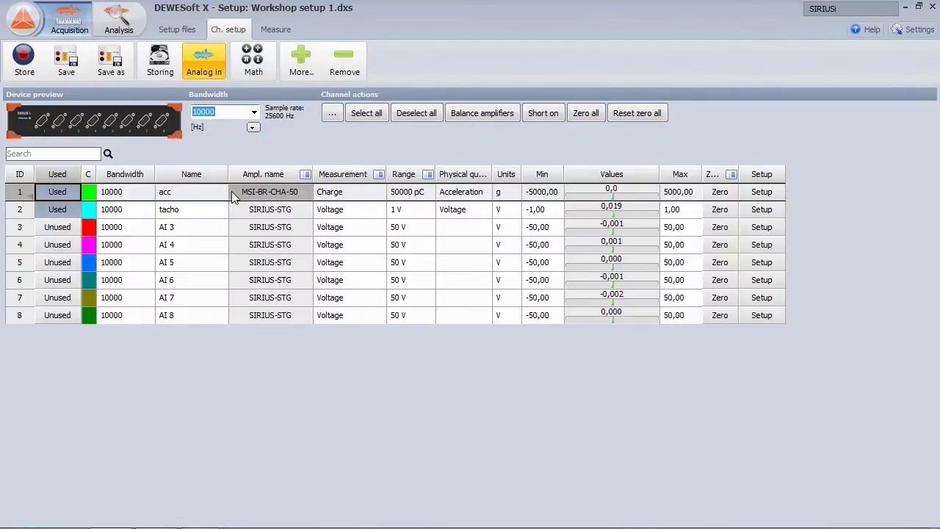
# Step: Start storing with the D.U.T. header entry set to 'demo engine 26'
pyautogui.click(25, 61)
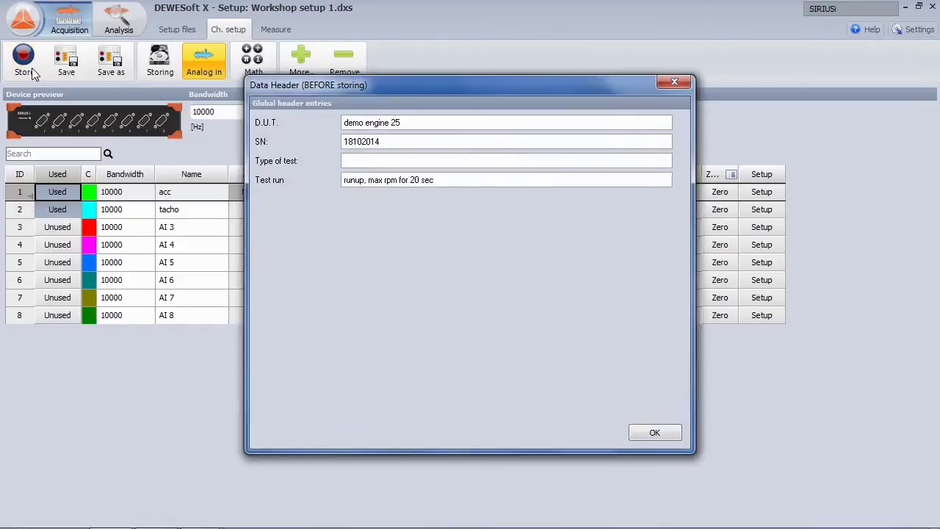
pyautogui.click(435, 123)
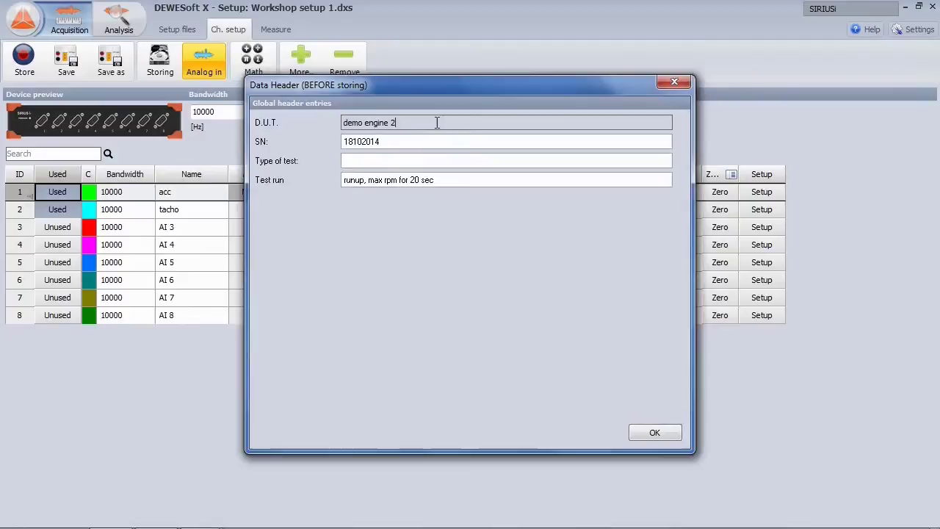
pyautogui.click(676, 435)
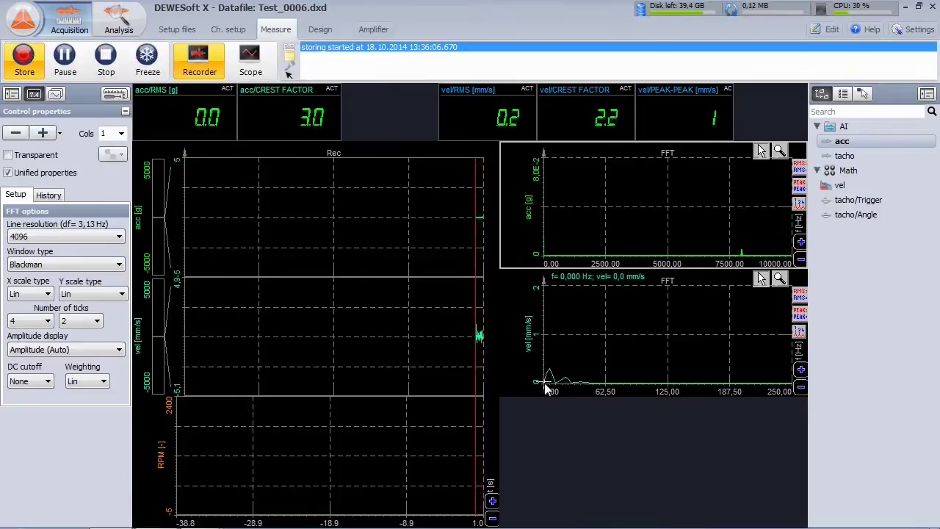
# Step: Select the acc and vel value displays and their time and spectrum plots in turn
pyautogui.click(182, 101)
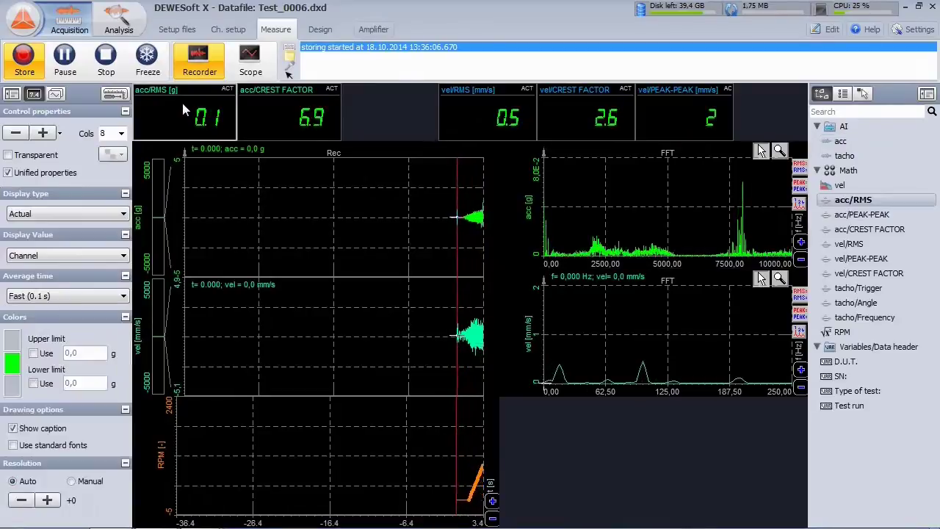
pyautogui.click(303, 128)
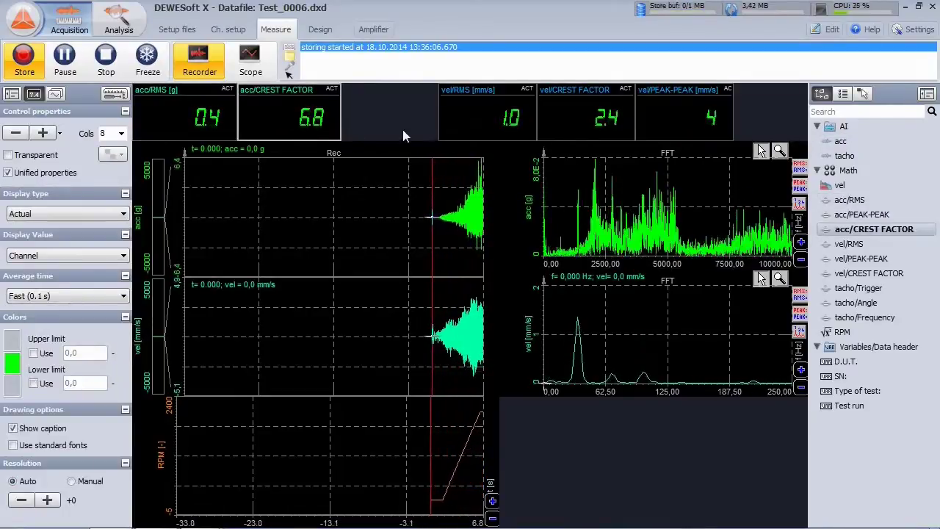
pyautogui.click(465, 121)
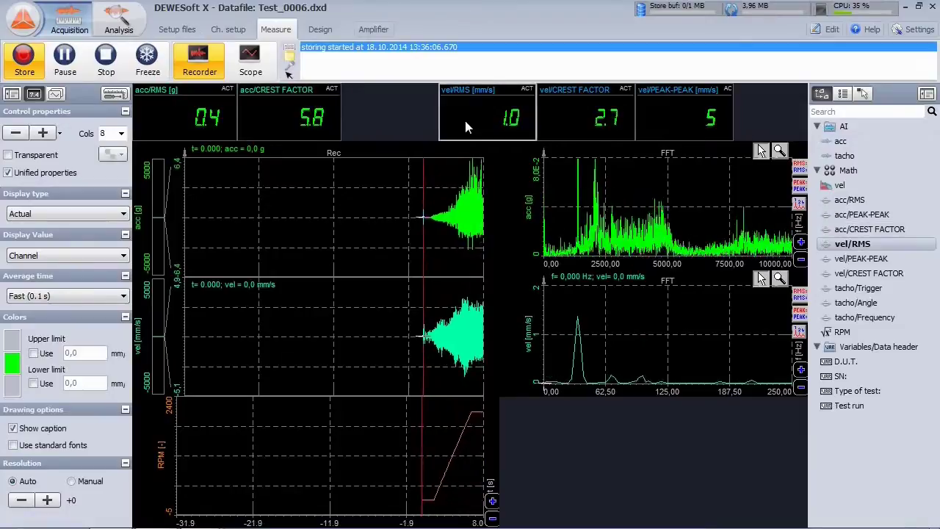
pyautogui.click(573, 122)
pyautogui.click(669, 121)
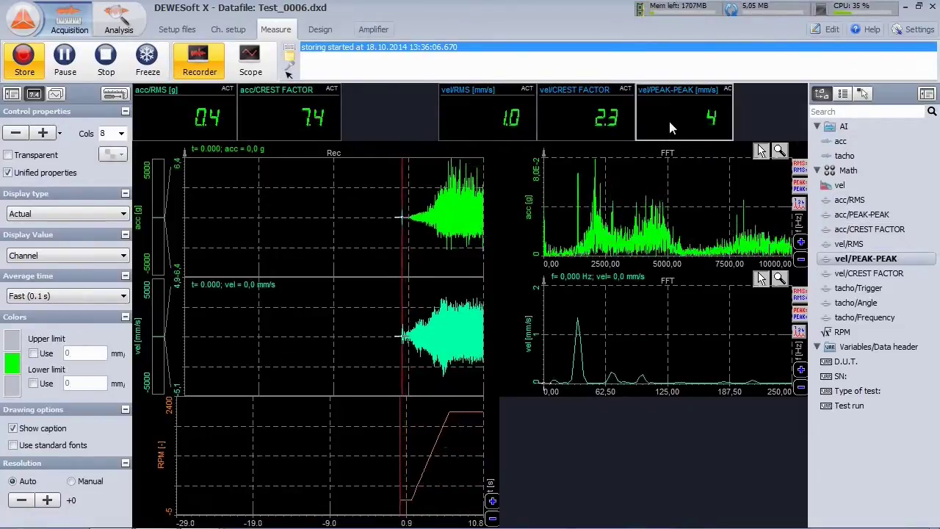
pyautogui.click(247, 208)
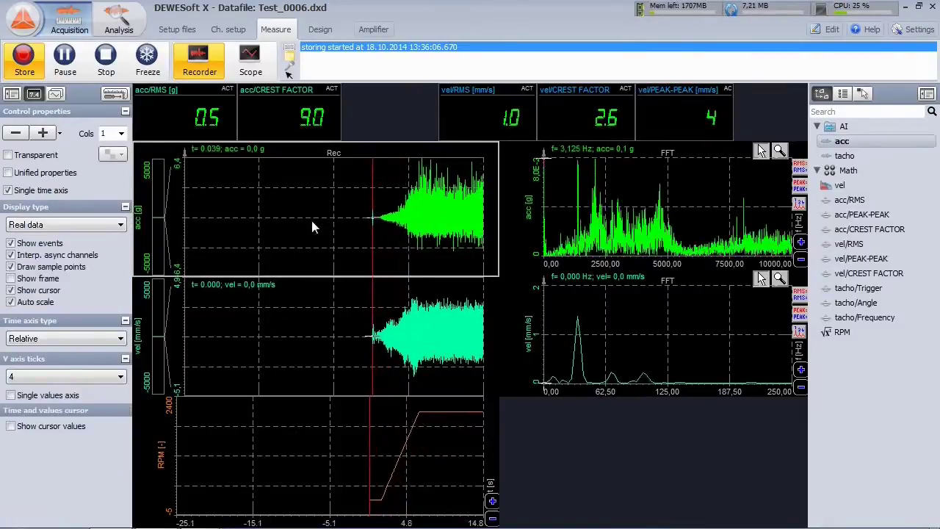
pyautogui.click(595, 213)
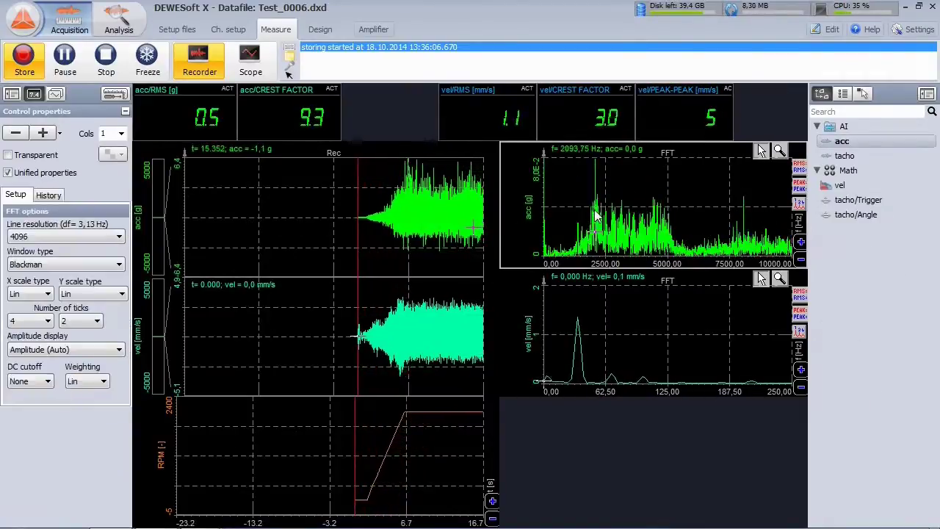
pyautogui.click(241, 309)
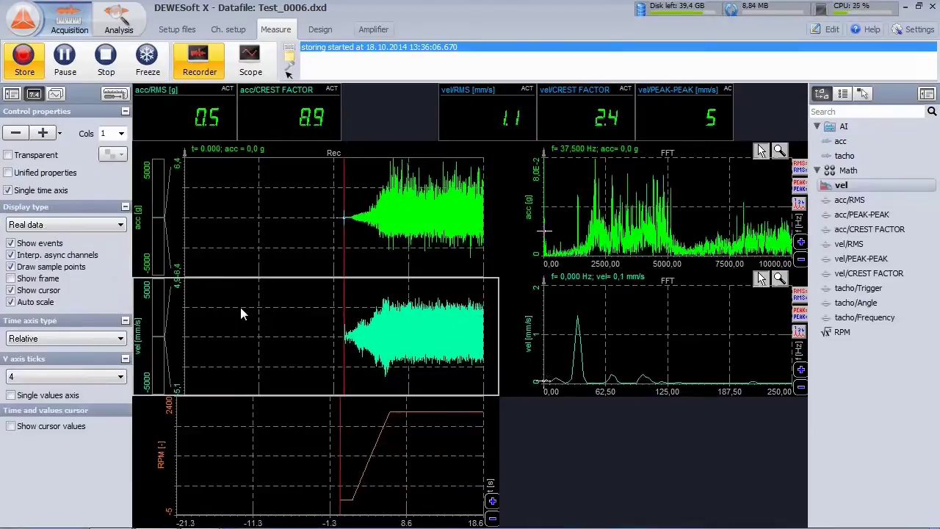
# Step: Set the vel spectrum's line resolution to 8192, then 16k (df 0.781 Hz)
pyautogui.click(612, 320)
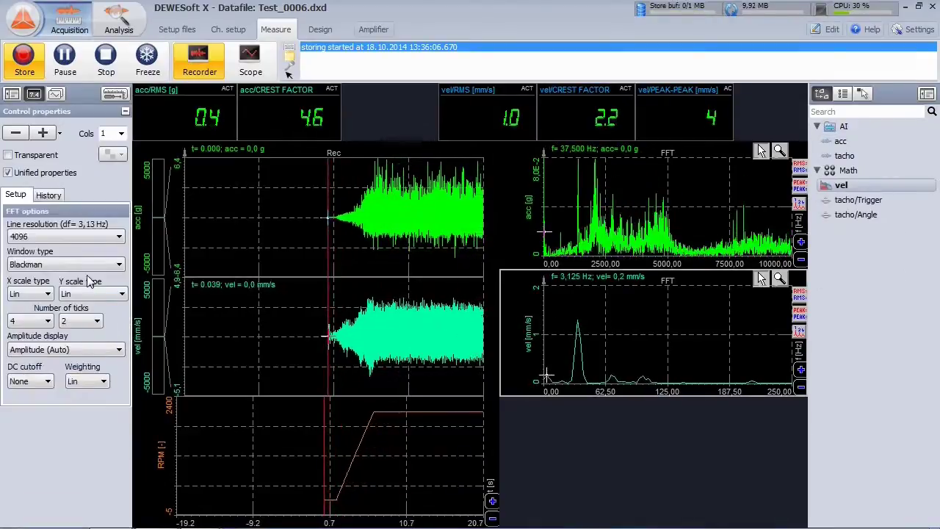
pyautogui.click(73, 236)
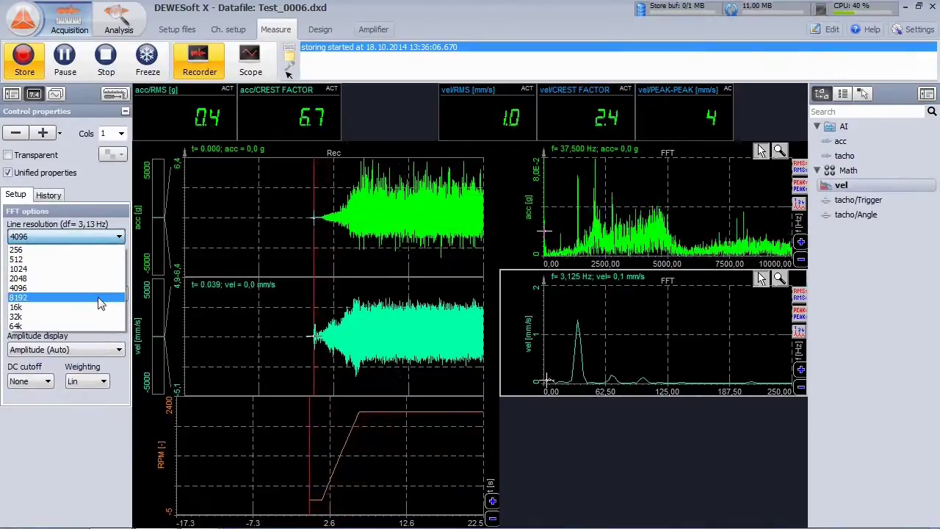
pyautogui.click(101, 298)
pyautogui.click(94, 237)
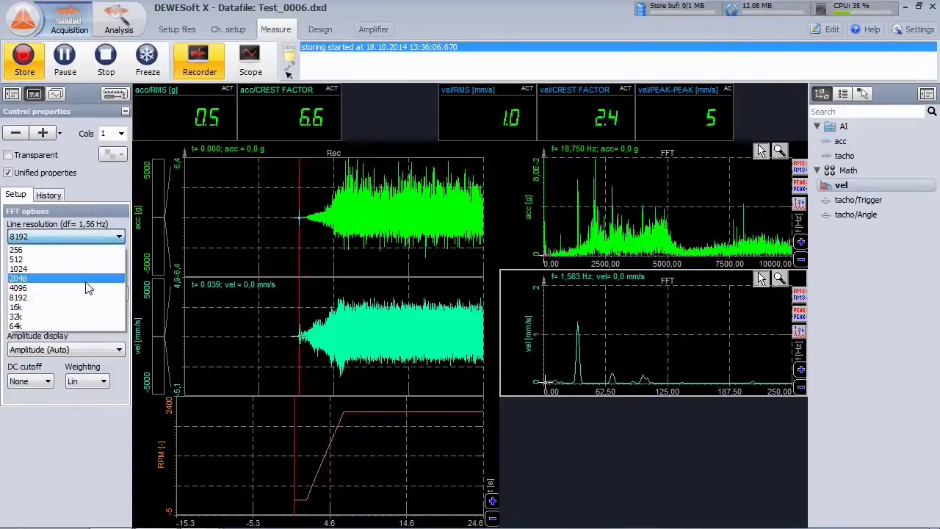
pyautogui.click(87, 307)
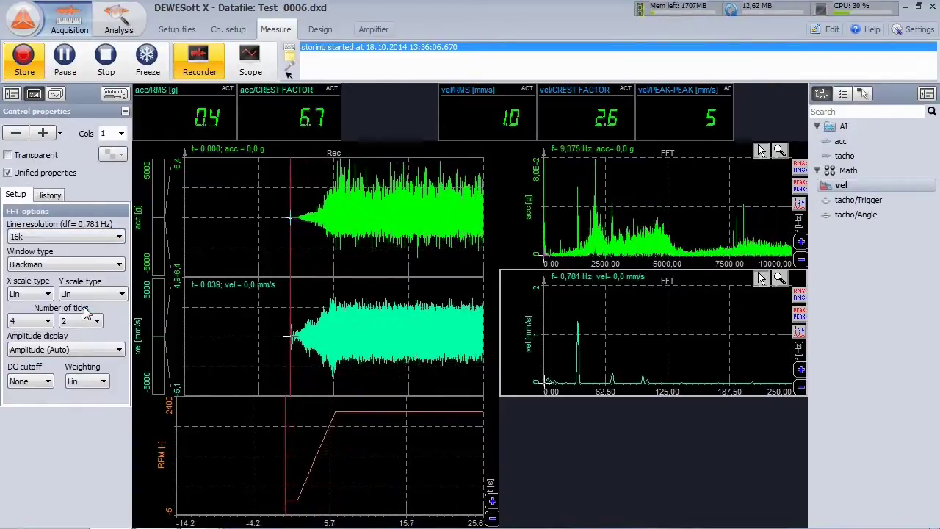
pyautogui.click(353, 425)
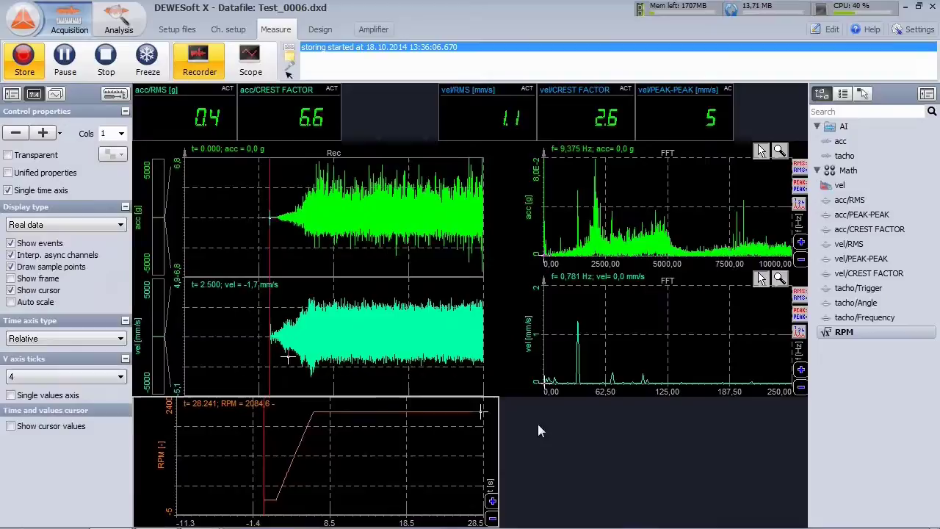
# Step: Place an enlarged analog meter below the FFT plots showing RPM
pyautogui.click(116, 94)
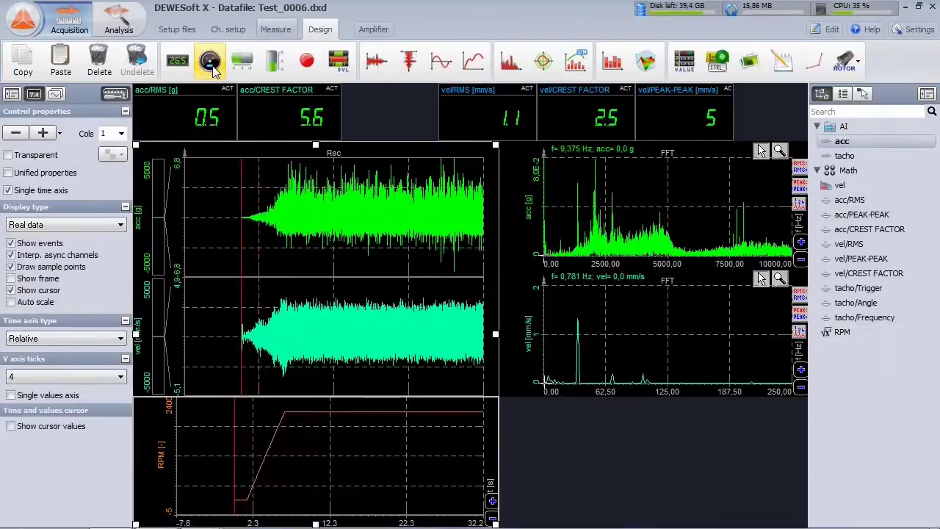
pyautogui.moveTo(211, 67); pyautogui.dragTo(564, 439)
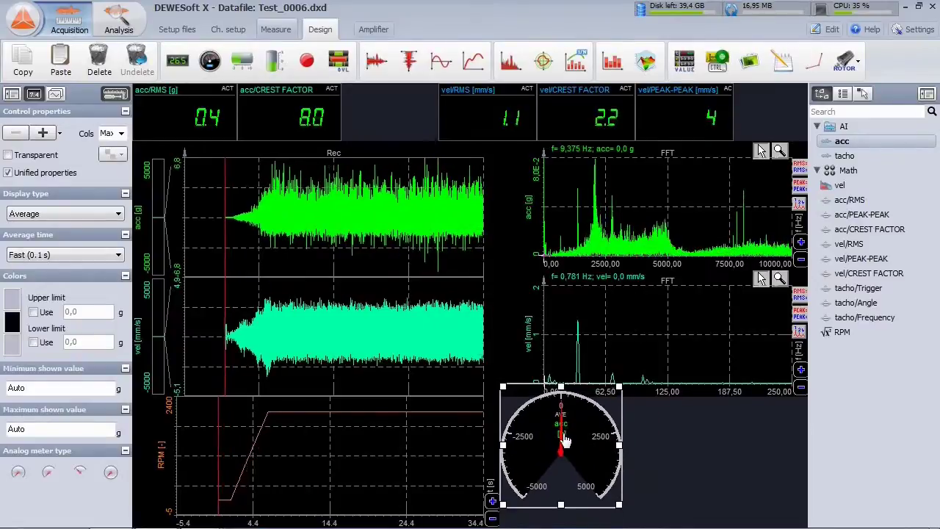
pyautogui.moveTo(621, 401); pyautogui.dragTo(650, 400)
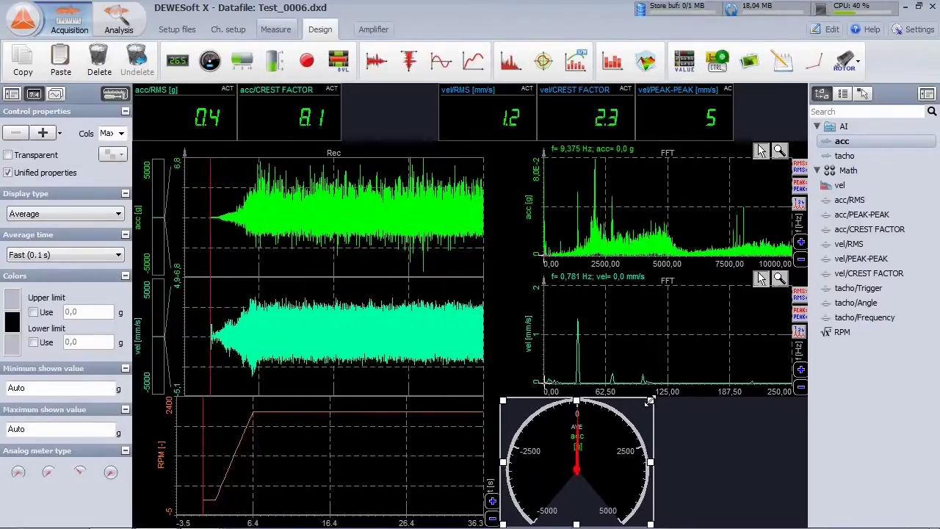
pyautogui.click(846, 332)
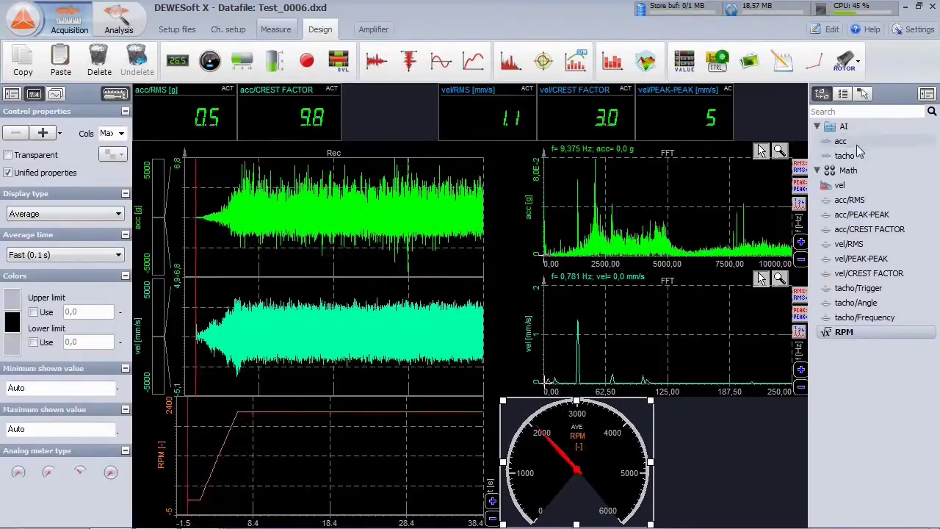
# Step: Add a larger digital readout beside the gauge showing RPM
pyautogui.click(178, 110)
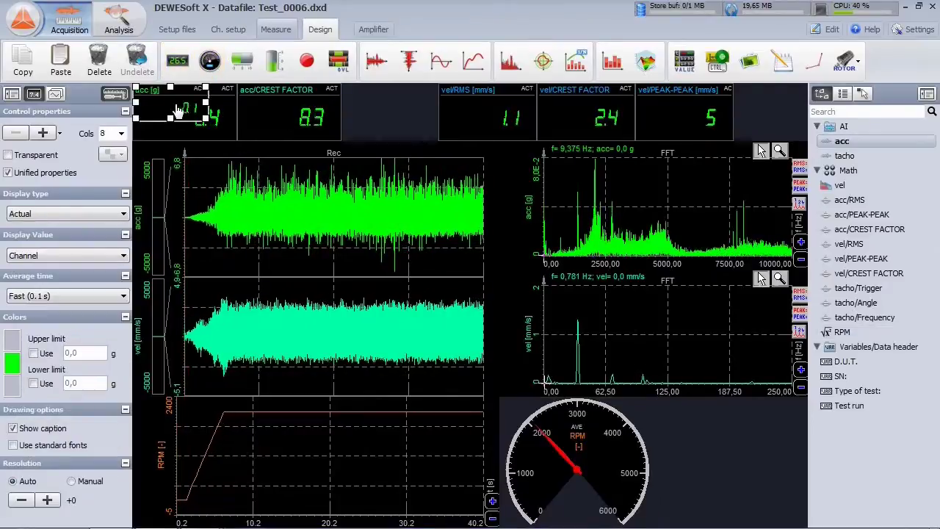
pyautogui.moveTo(179, 110); pyautogui.dragTo(793, 491)
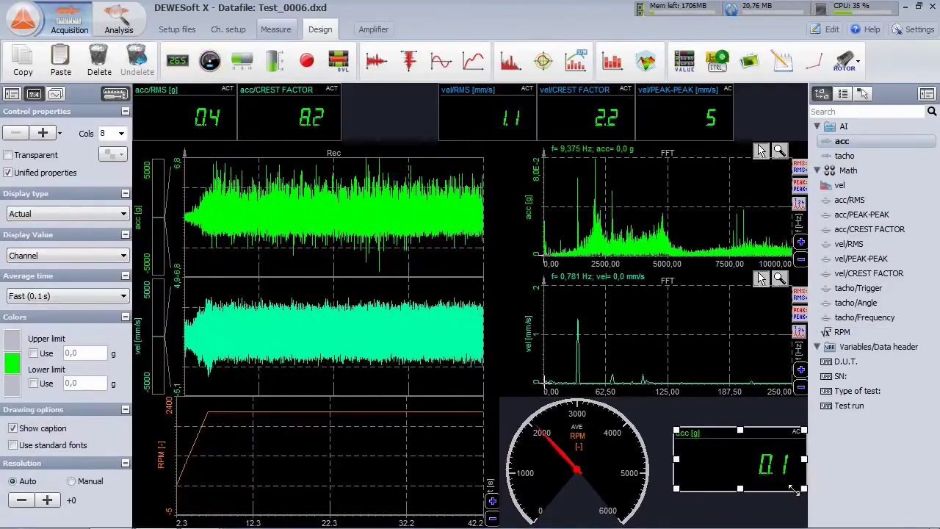
pyautogui.click(861, 337)
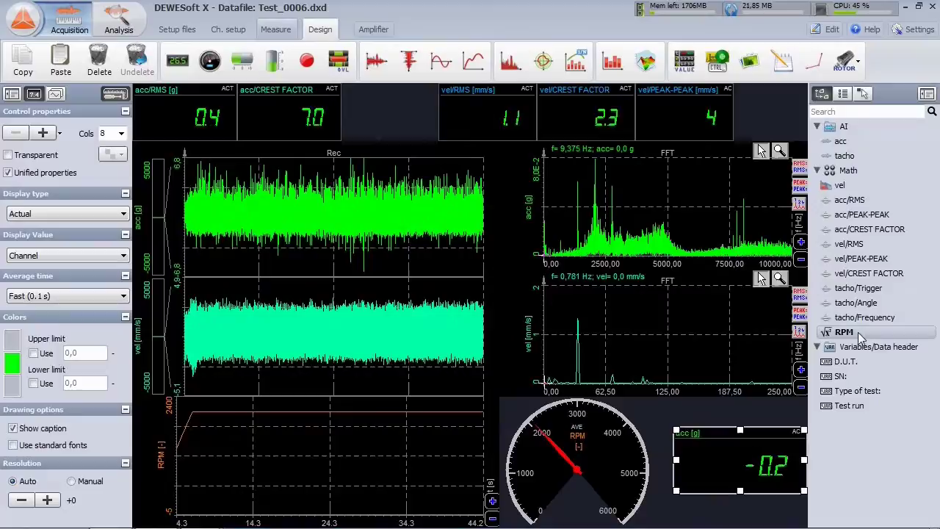
pyautogui.press('F5')
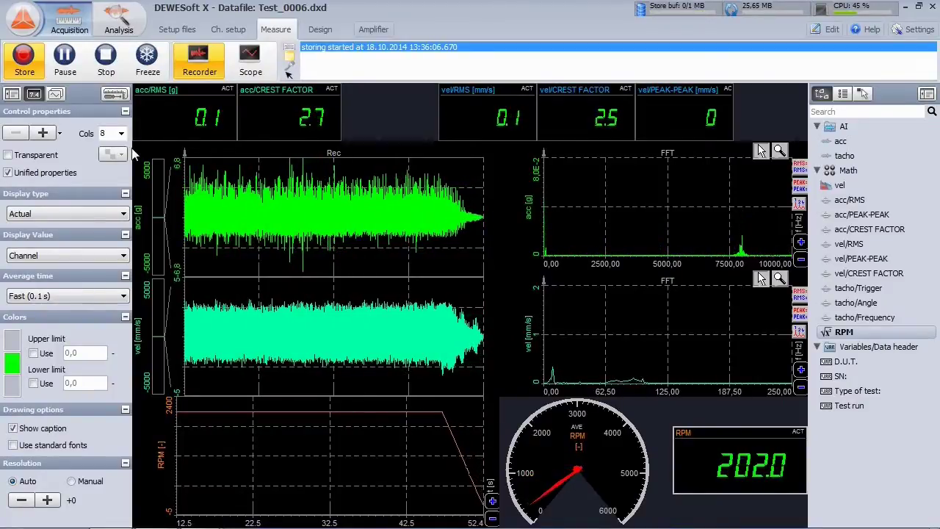
# Step: Stop recording, open Test_0006.dxd in Analysis and replay it with vel as audio output
pyautogui.click(107, 59)
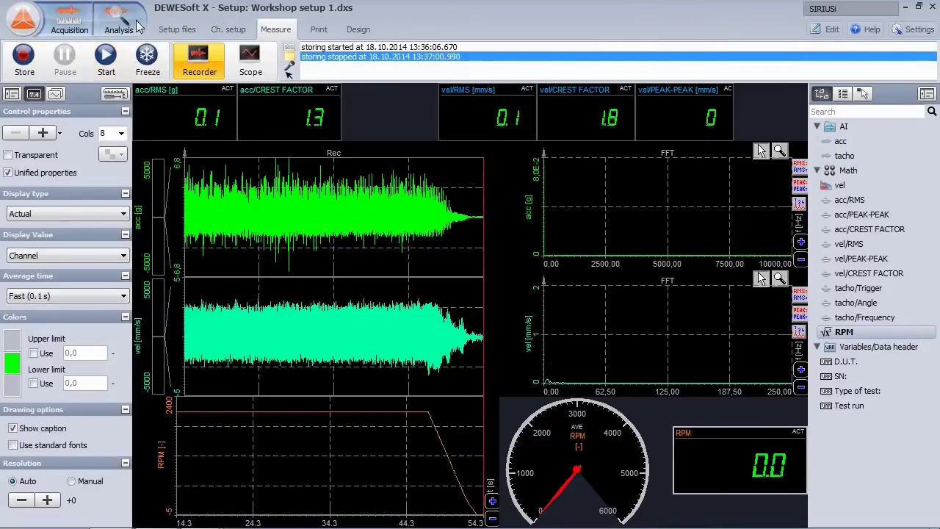
pyautogui.click(119, 22)
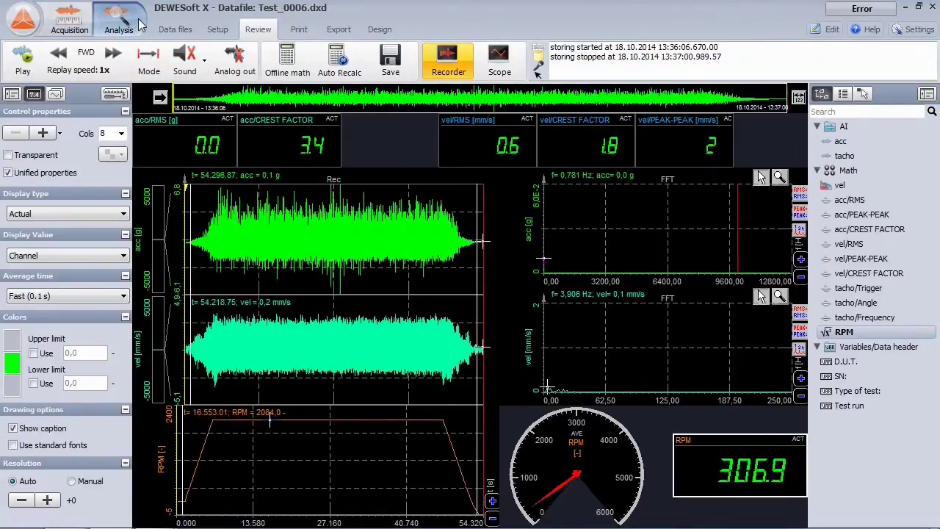
pyautogui.click(199, 54)
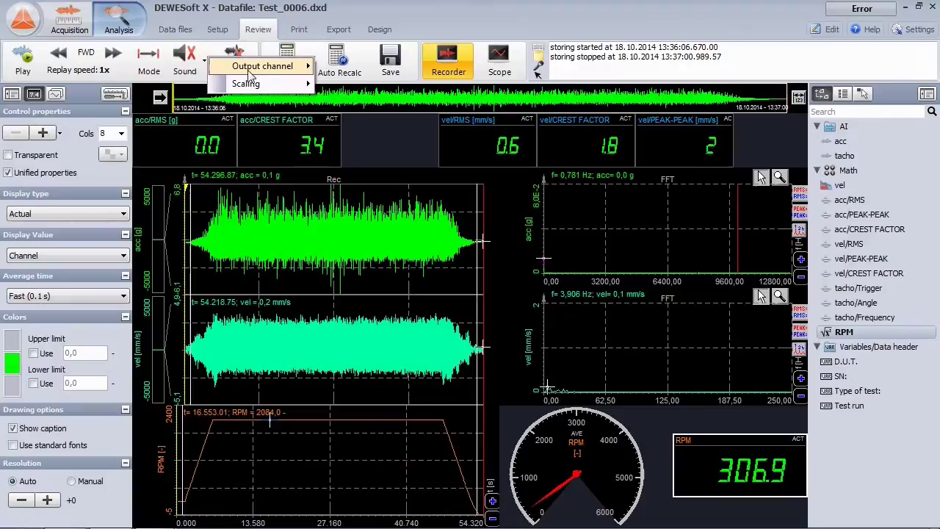
pyautogui.moveTo(270, 73)
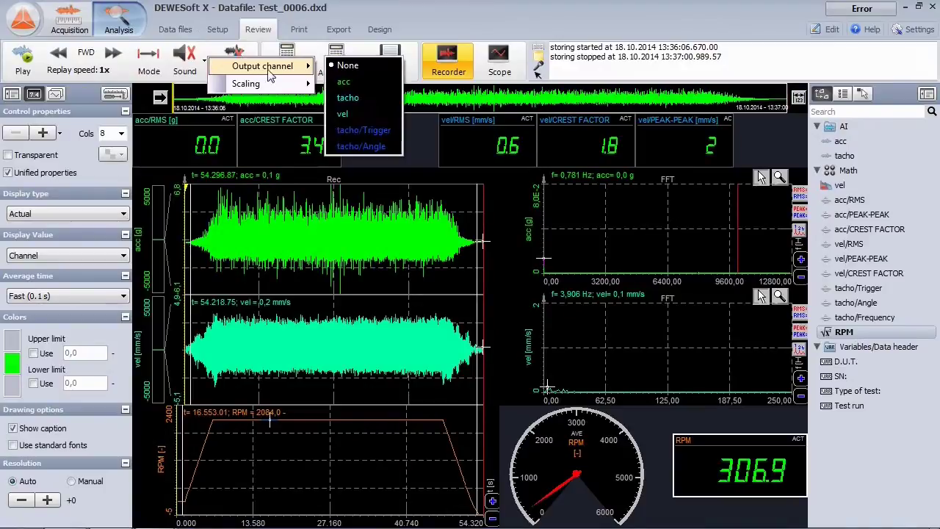
pyautogui.click(370, 114)
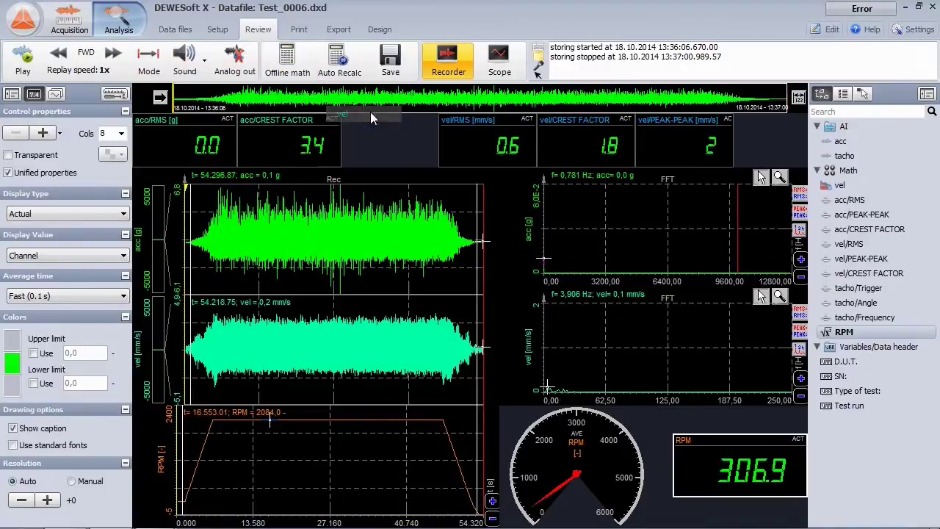
pyautogui.click(24, 59)
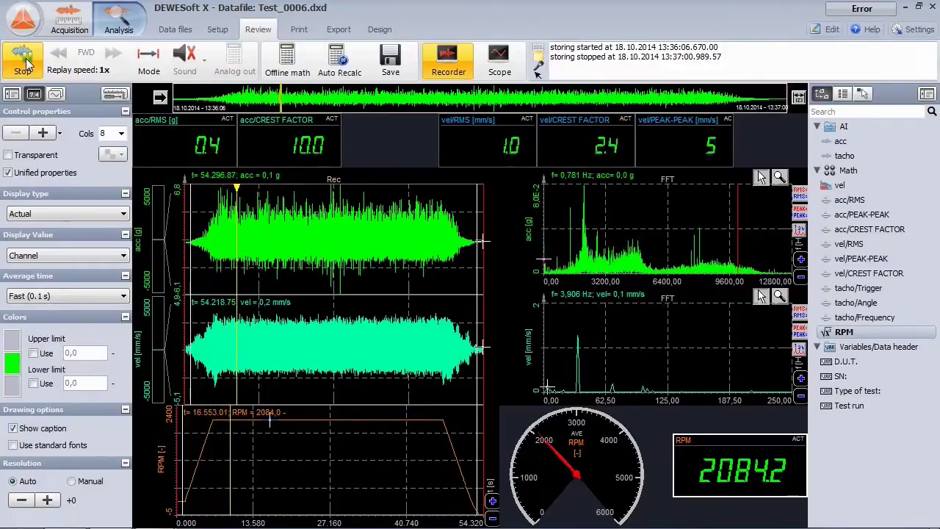
# Step: Stop the replay and add an FFT Analyser math module with vel as its only input
pyautogui.click(24, 60)
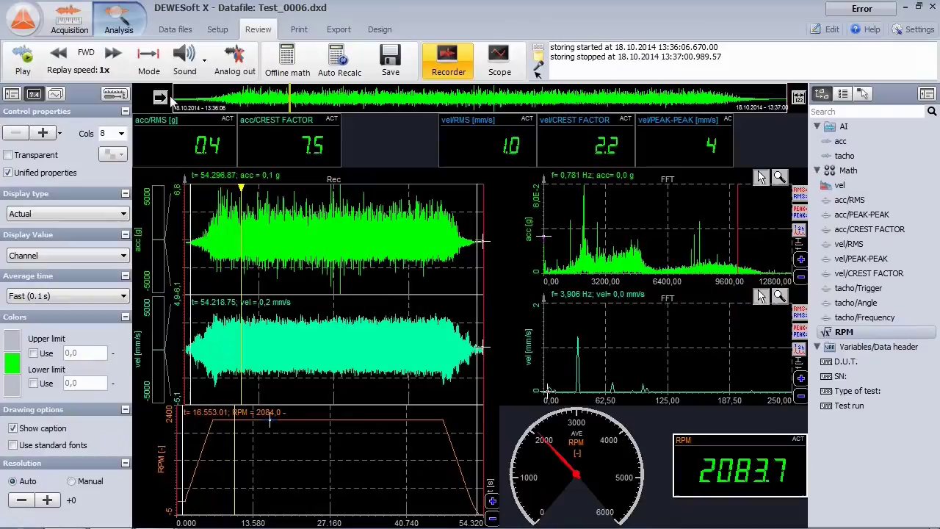
pyautogui.click(285, 67)
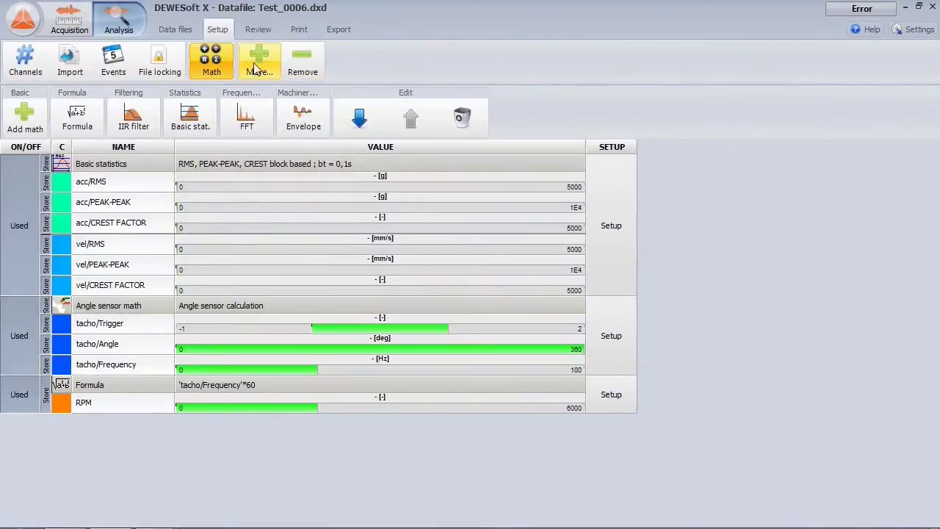
pyautogui.click(257, 64)
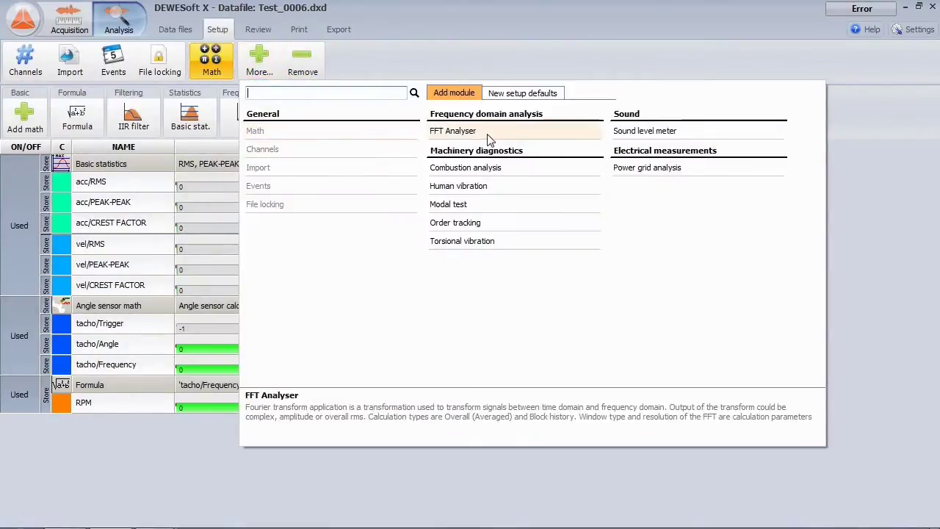
pyautogui.click(453, 130)
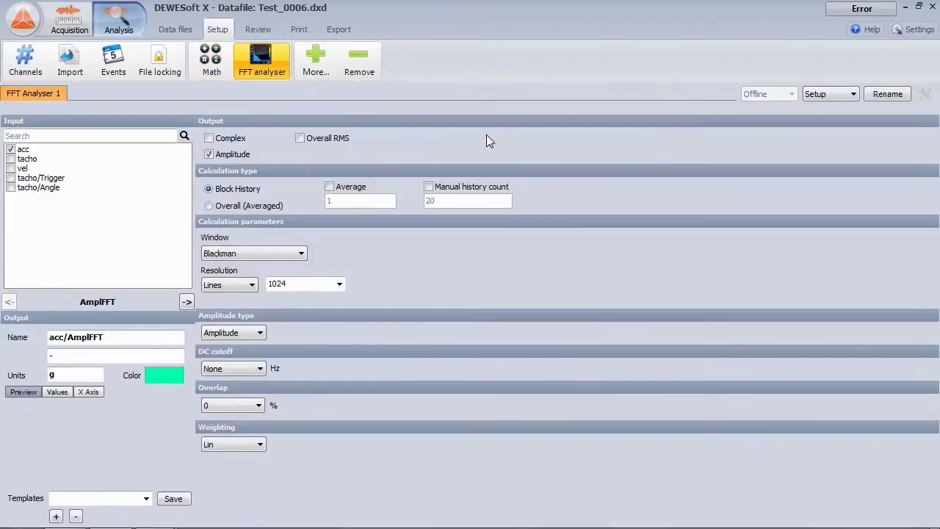
pyautogui.click(11, 150)
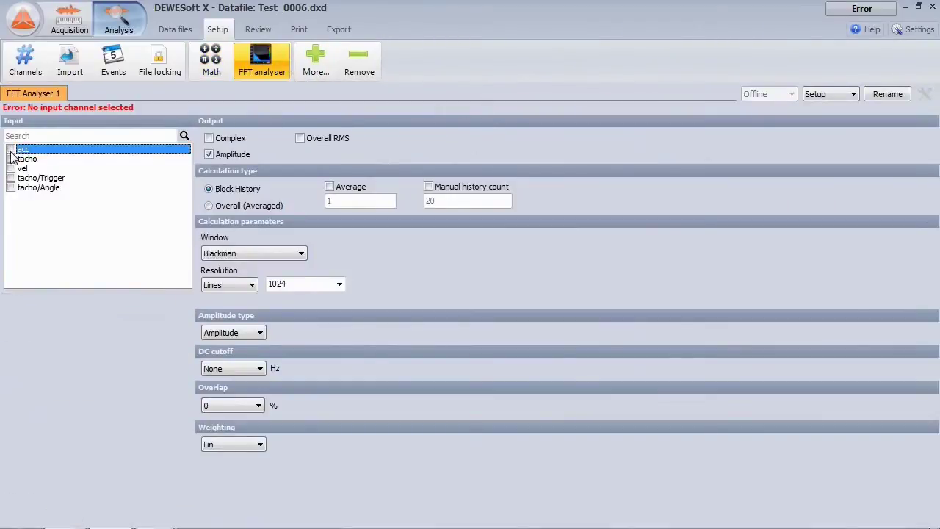
pyautogui.click(10, 168)
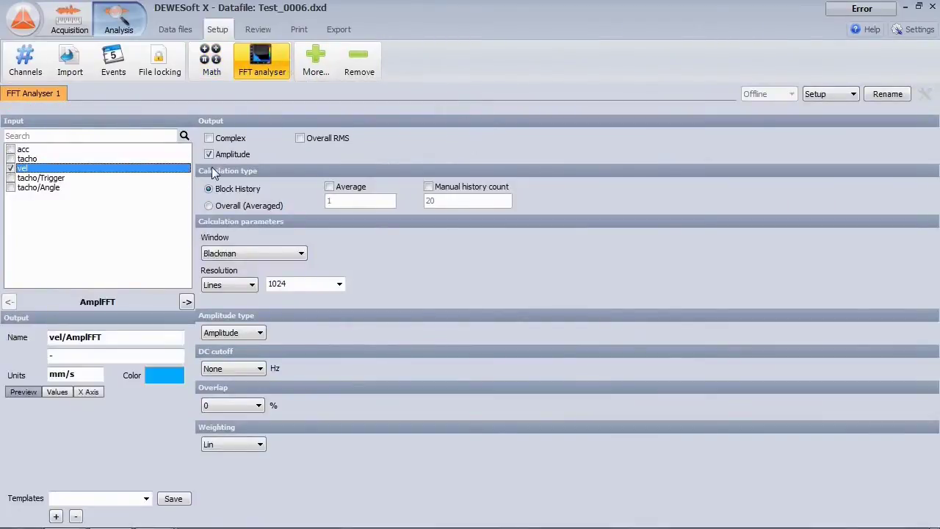
# Step: Set the FFT to Overall averaged, Hanning window, Df 1 Hz, RMS amplitude, 50% overlap
pyautogui.click(235, 205)
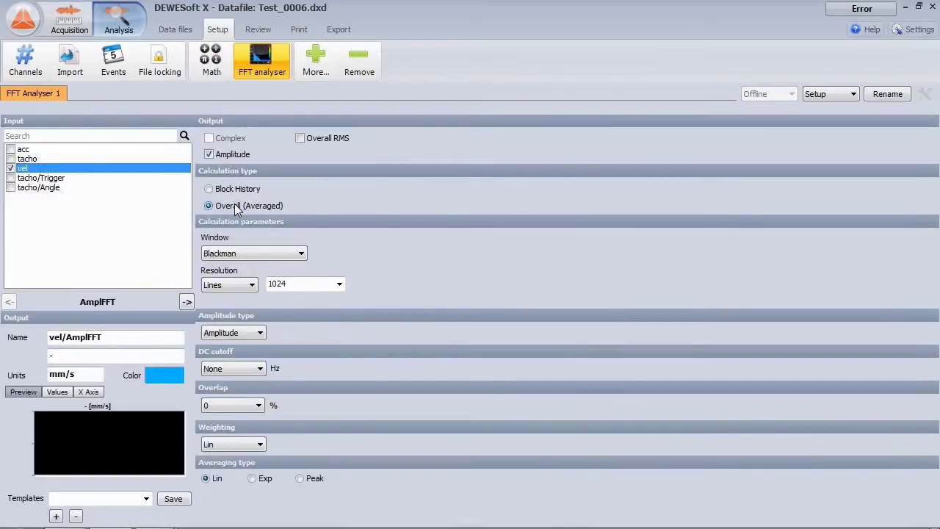
pyautogui.click(239, 253)
pyautogui.click(220, 273)
pyautogui.click(233, 287)
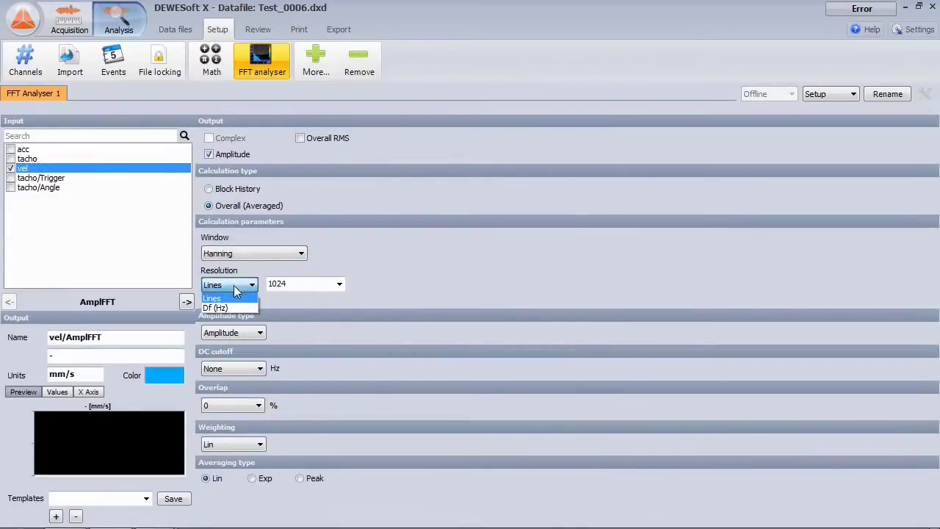
pyautogui.click(233, 306)
pyautogui.click(340, 288)
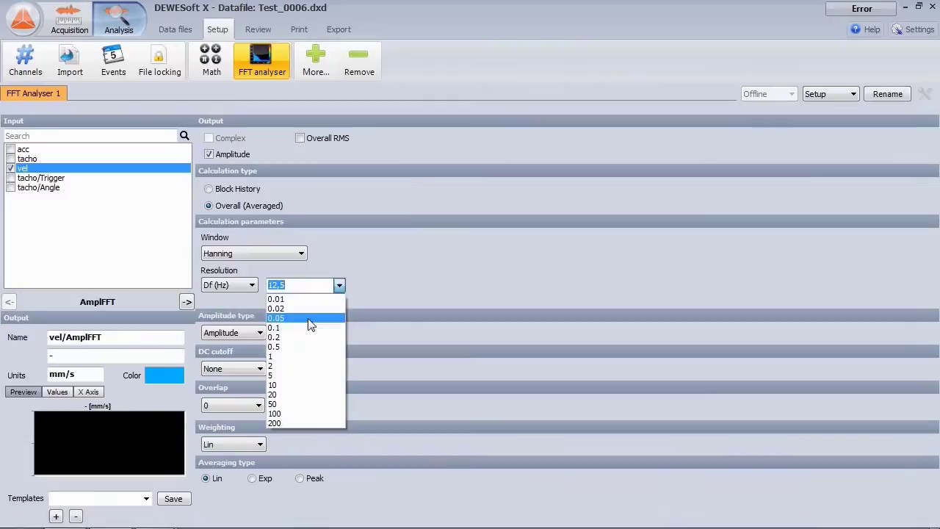
pyautogui.click(306, 359)
pyautogui.click(253, 335)
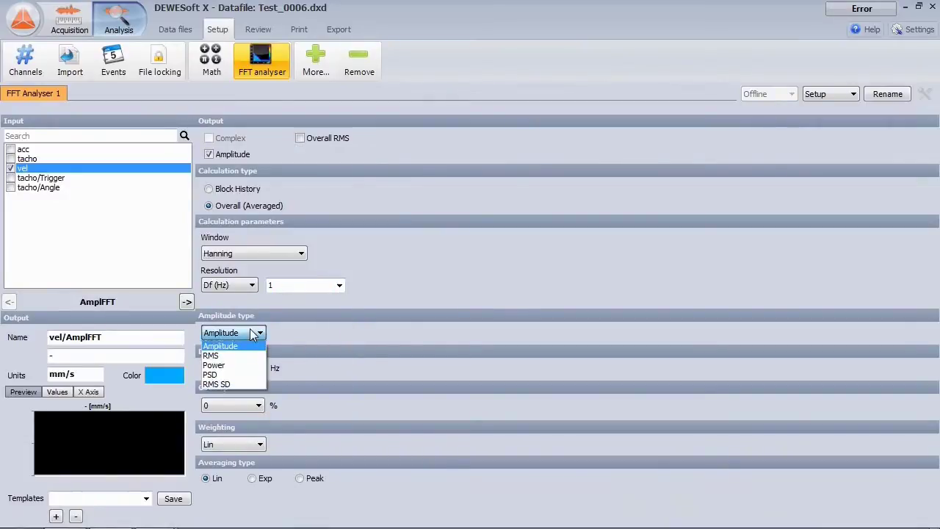
pyautogui.click(247, 358)
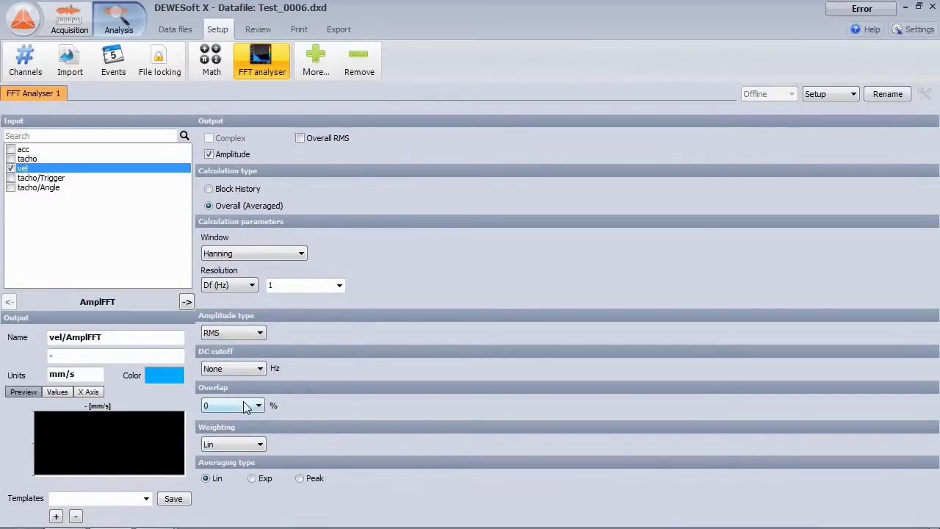
pyautogui.click(246, 407)
pyautogui.click(233, 439)
pyautogui.click(258, 29)
# Step: Recalculate offline math and zoom the averaged vel FFT to about 0–530 Hz
pyautogui.click(288, 62)
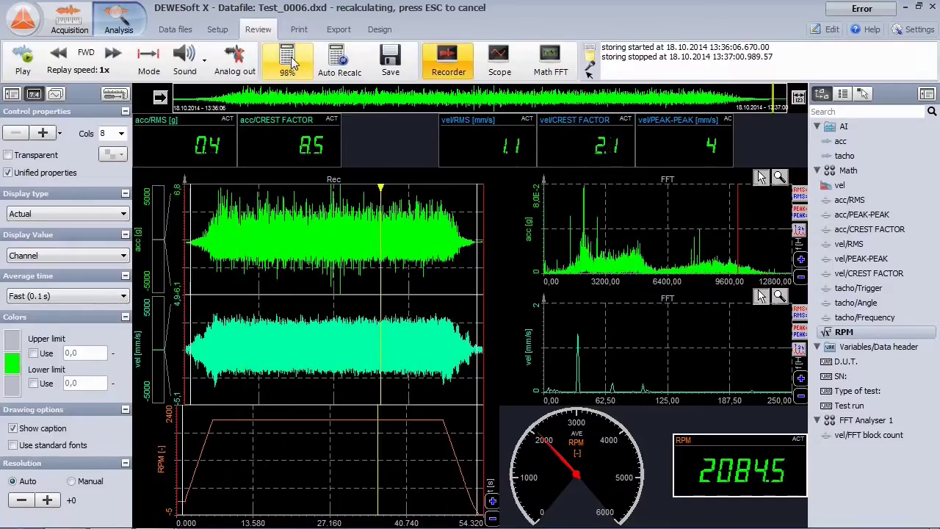
pyautogui.click(551, 62)
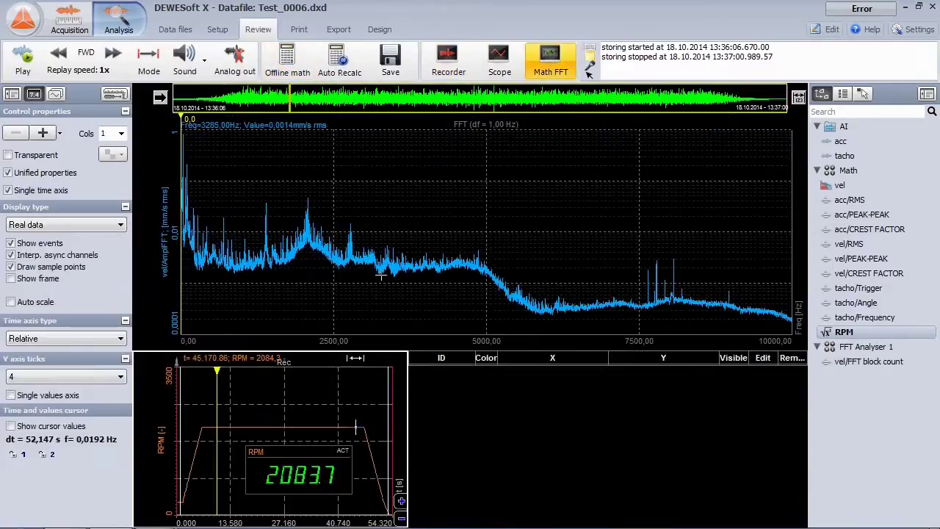
pyautogui.moveTo(211, 389); pyautogui.dragTo(252, 400)
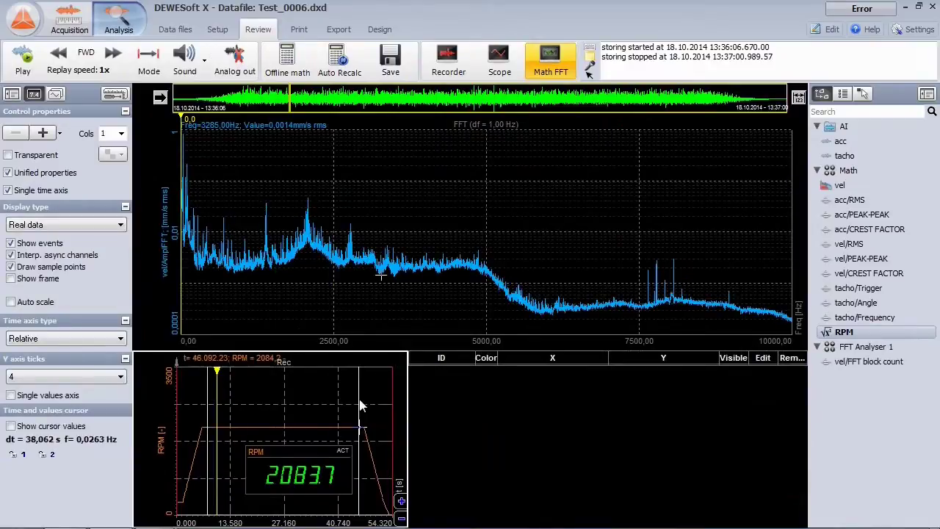
pyautogui.click(299, 389)
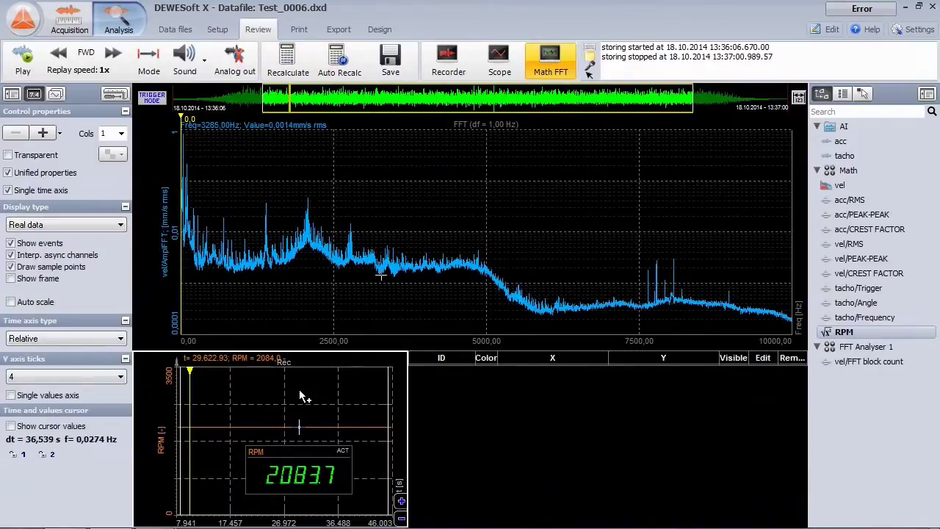
pyautogui.click(309, 66)
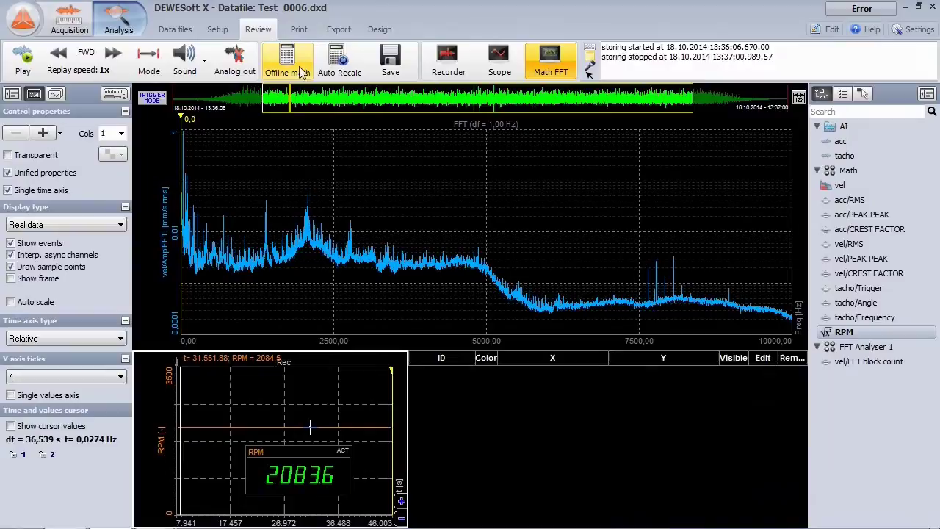
pyautogui.moveTo(336, 182); pyautogui.dragTo(177, 189)
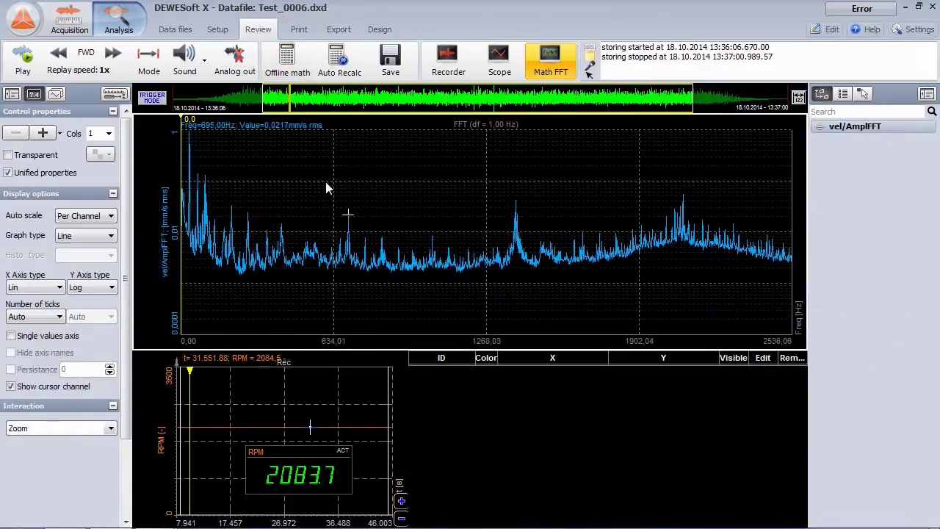
pyautogui.moveTo(312, 186); pyautogui.dragTo(179, 179)
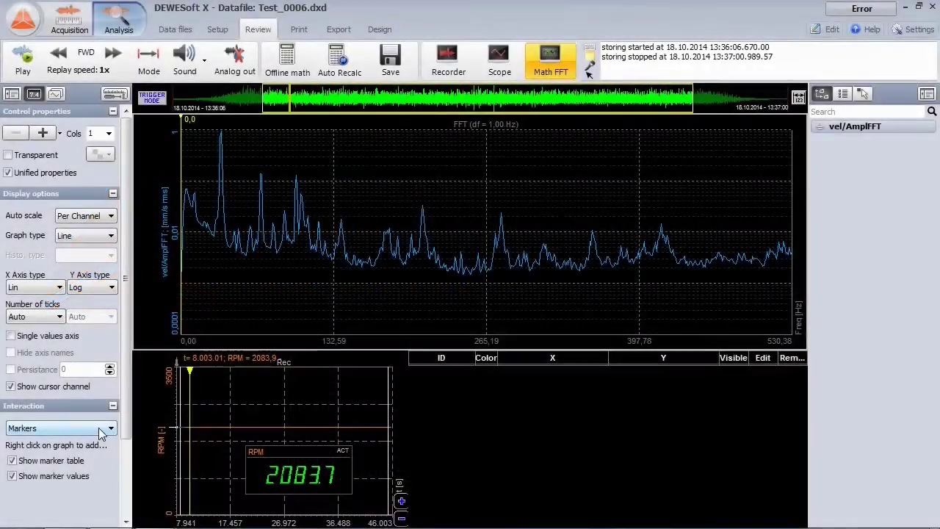
# Step: Mark the ten largest spectrum peaks, sort the marker table by amplitude, then clear them
pyautogui.rightClick(420, 150)
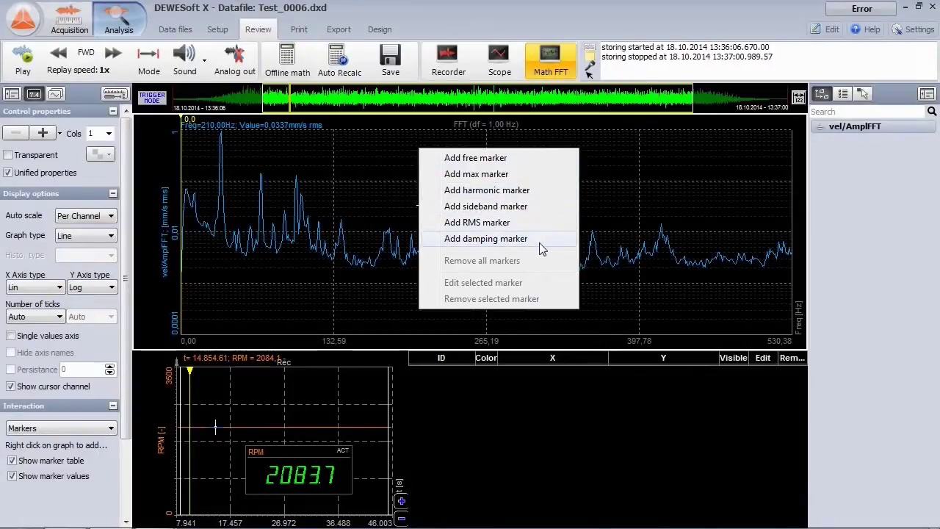
pyautogui.click(529, 177)
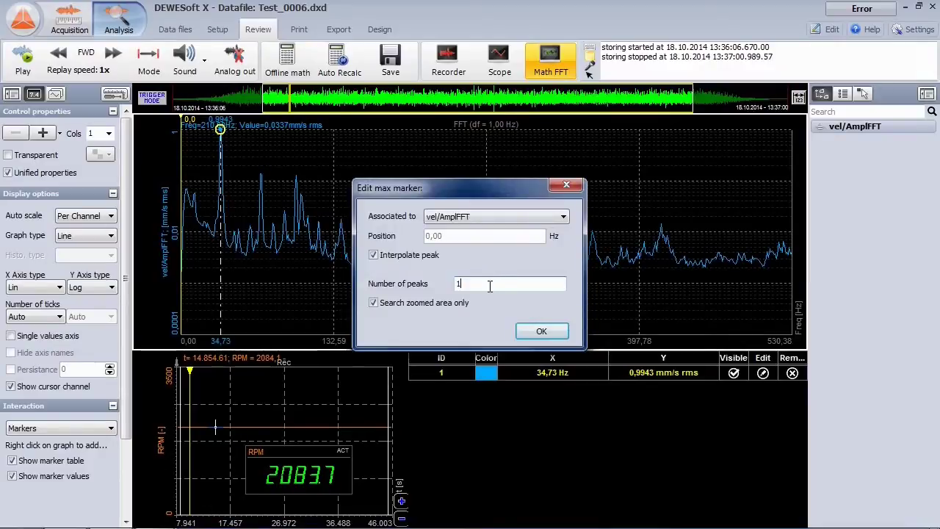
pyautogui.click(533, 333)
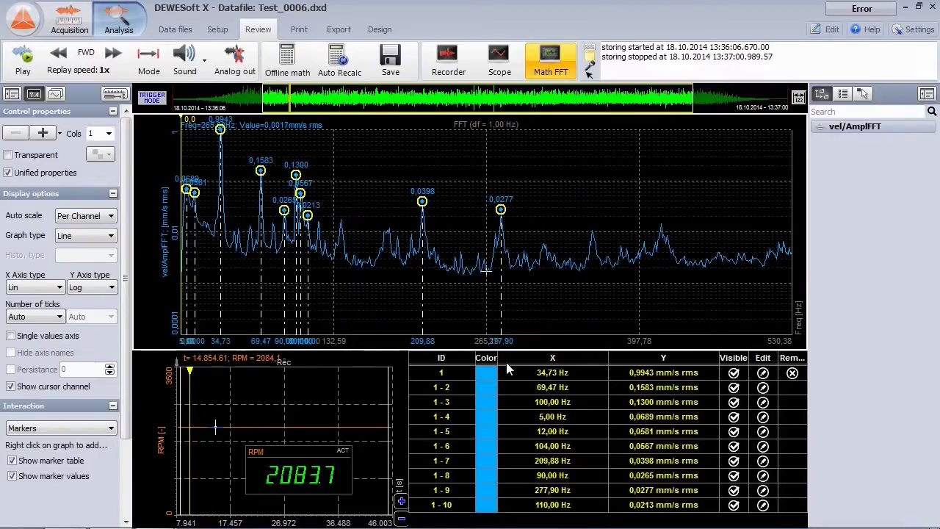
pyautogui.click(694, 359)
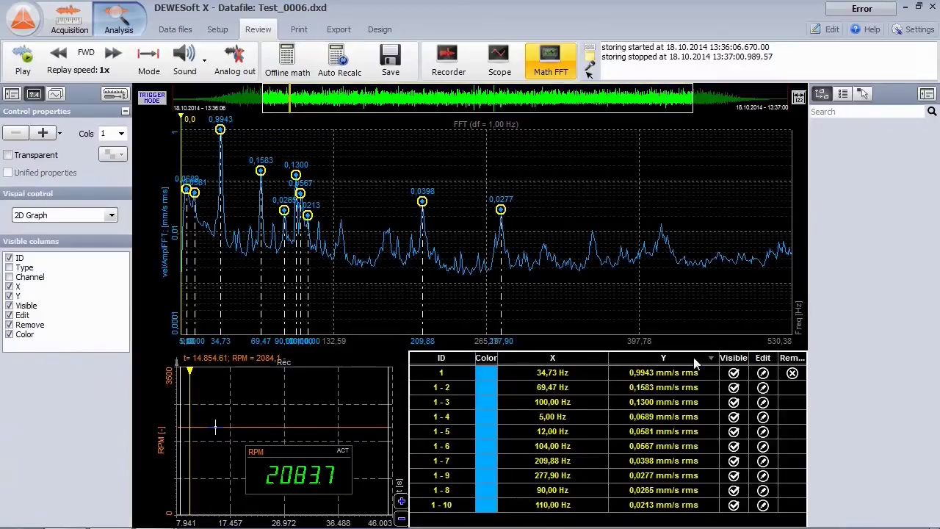
pyautogui.click(650, 291)
# Step: Add a 10-harmonic marker series at 100 Hz, move its fundamental to another peak, then delete it
pyautogui.rightClick(298, 164)
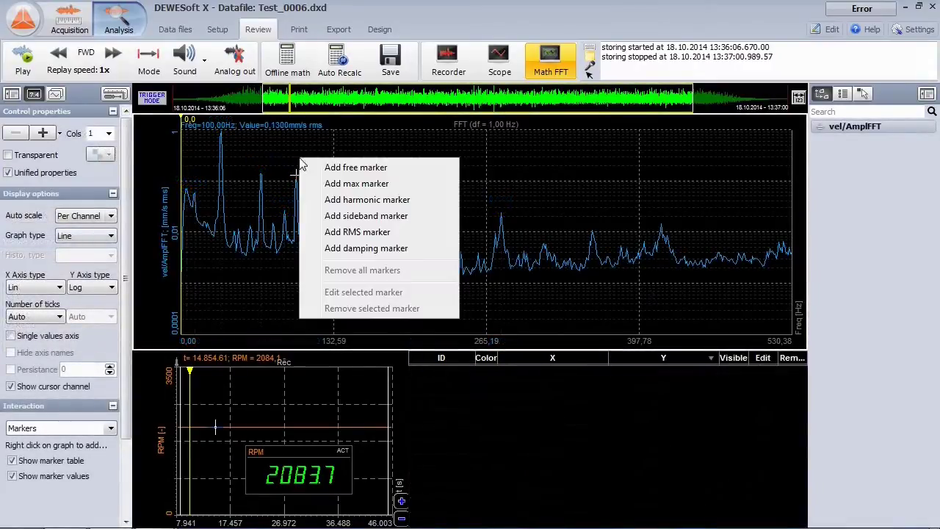
pyautogui.click(423, 207)
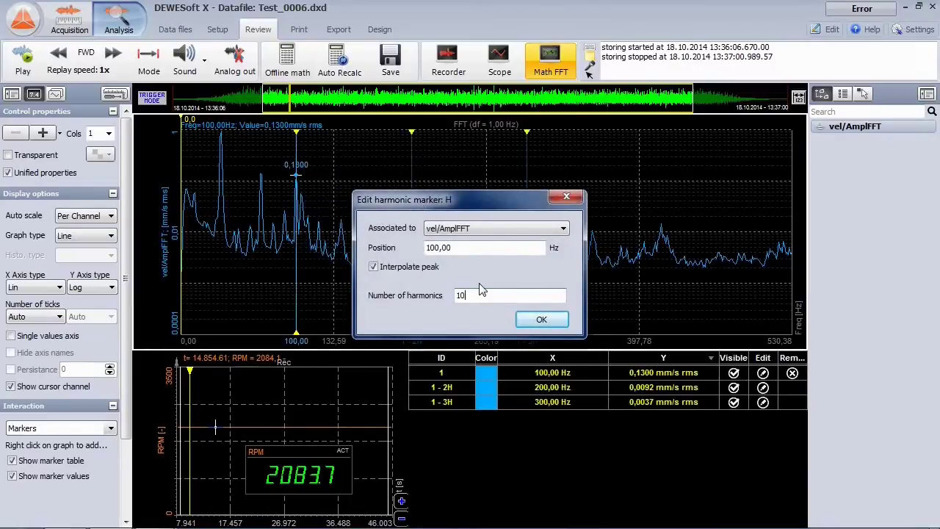
pyautogui.click(543, 319)
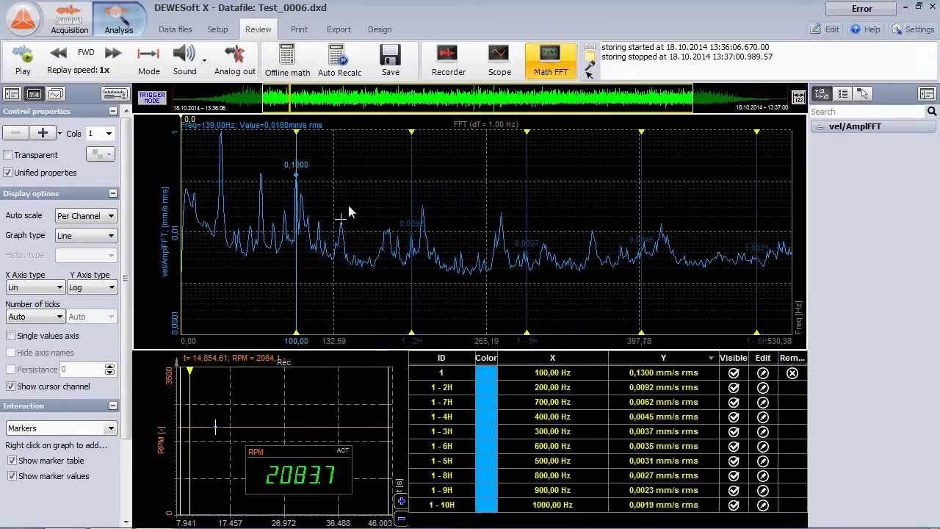
pyautogui.moveTo(291, 177)
pyautogui.mouseDown()
pyautogui.moveTo(288, 211)
pyautogui.moveTo(275, 218)
pyautogui.moveTo(263, 207)
pyautogui.moveTo(260, 182)
pyautogui.moveTo(242, 220)
pyautogui.moveTo(228, 213)
pyautogui.moveTo(223, 140)
pyautogui.mouseUp()
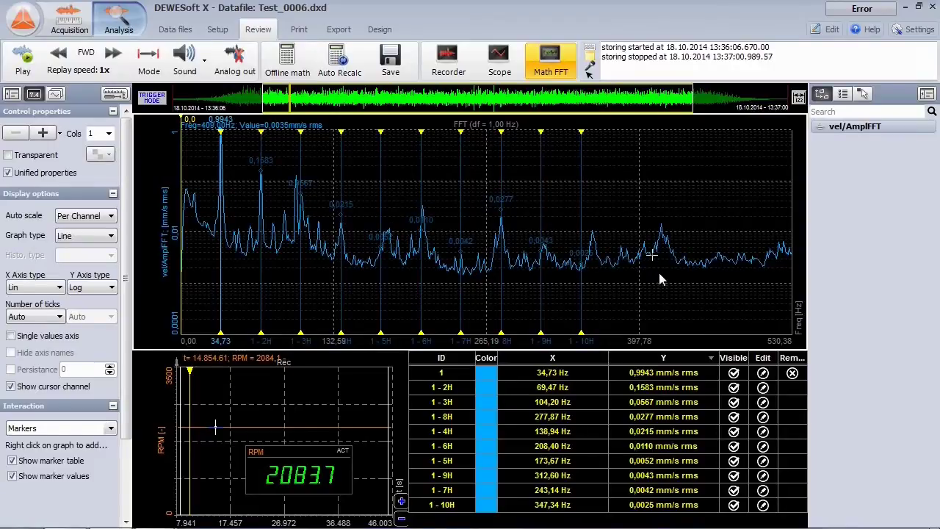
pyautogui.press('Delete')
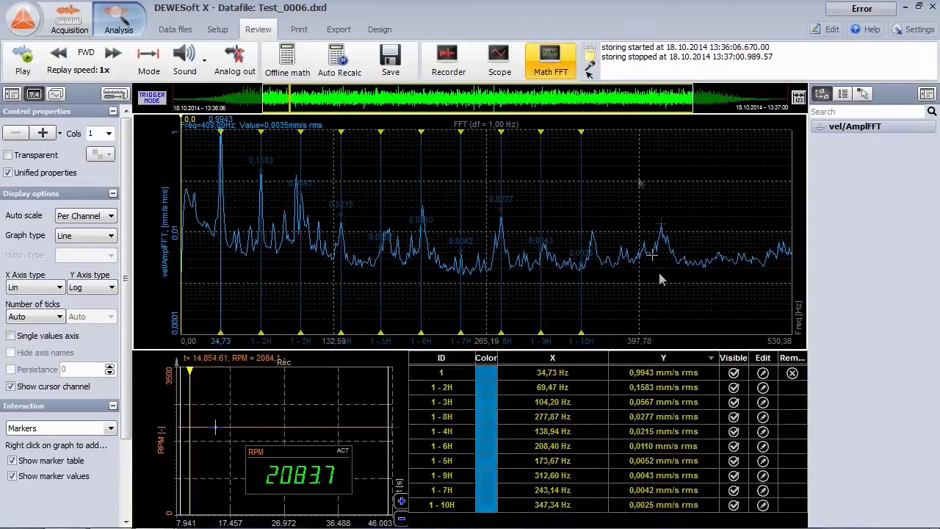
# Step: Add a sideband marker at the 69.47 Hz peak with 10 Hz spacing, covering 49.47–89.47 Hz
pyautogui.rightClick(262, 161)
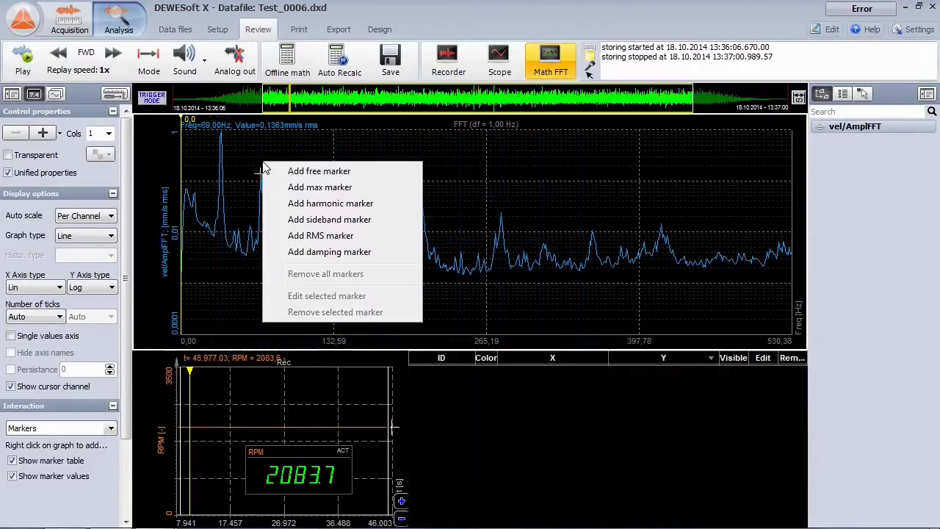
pyautogui.click(379, 225)
pyautogui.press('Tab')
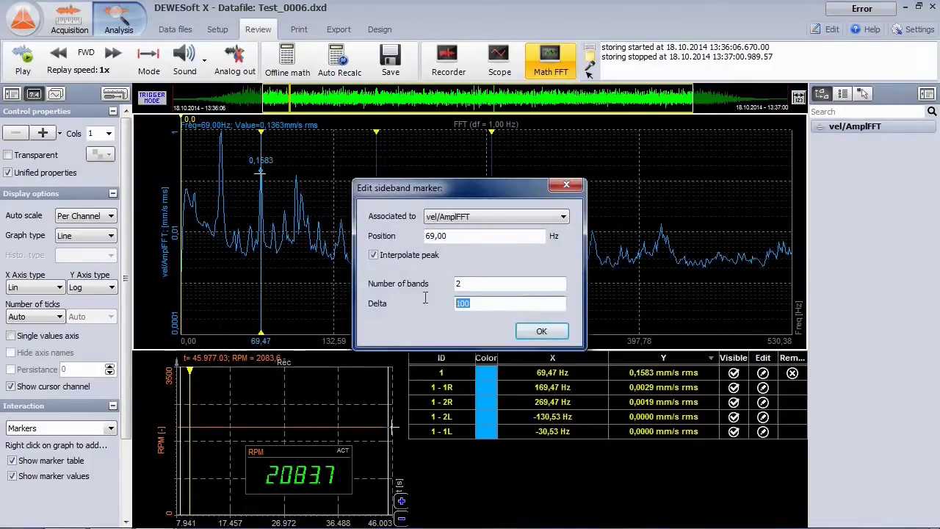
pyautogui.write('10')
pyautogui.click(542, 331)
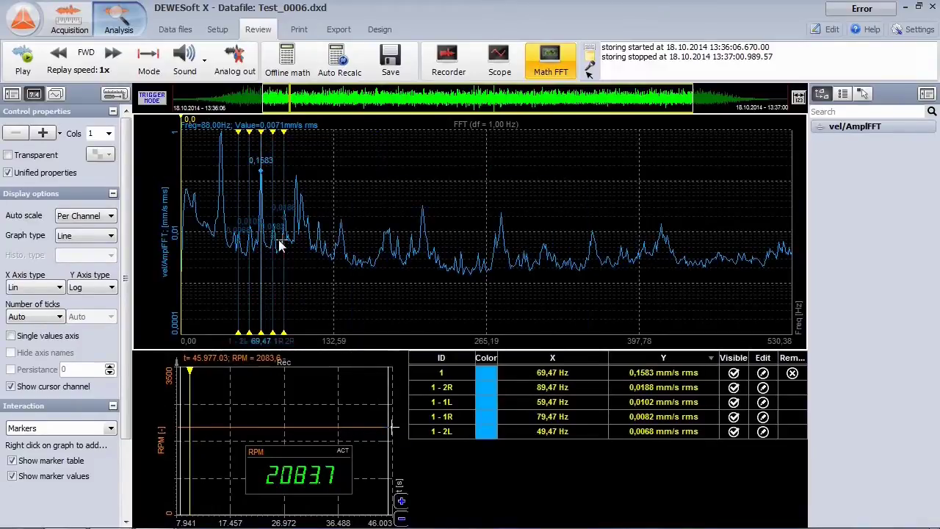
# Step: Add an RMS band marker spanning 100–400 Hz on the FFT
pyautogui.rightClick(377, 165)
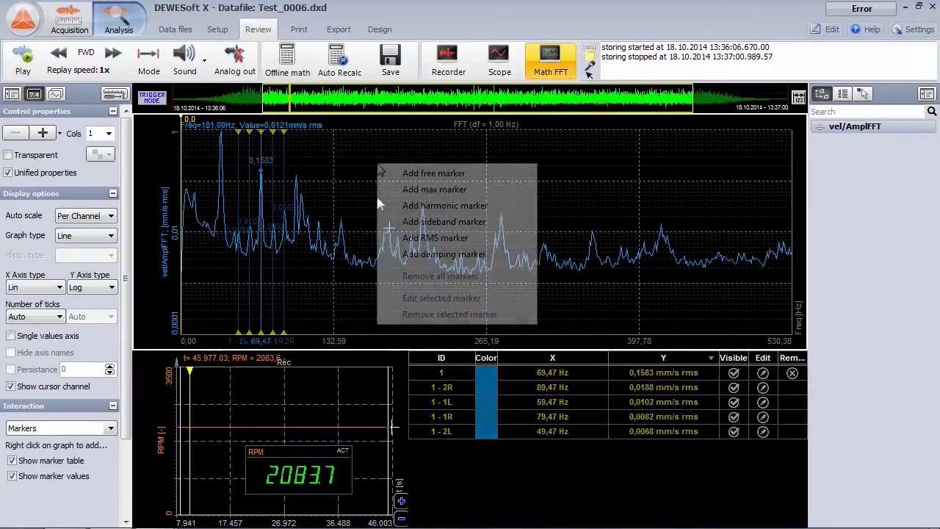
pyautogui.click(435, 238)
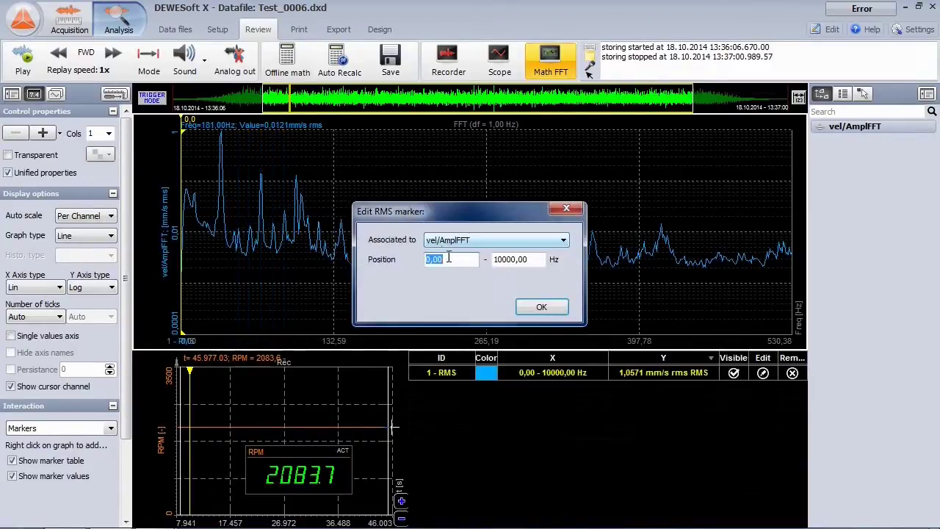
pyautogui.write('100')
pyautogui.press('Tab')
pyautogui.write('400')
pyautogui.click(542, 307)
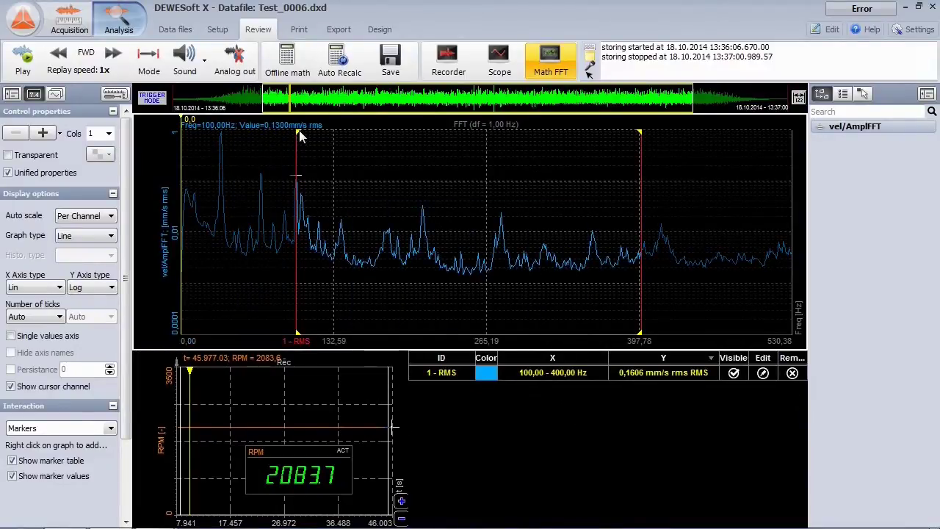
# Step: Narrow the RMS band to about 40–155 Hz, then delete the marker
pyautogui.moveTo(296, 154)
pyautogui.mouseDown()
pyautogui.moveTo(252, 168)
pyautogui.moveTo(228, 243)
pyautogui.mouseUp()
pyautogui.moveTo(642, 139)
pyautogui.mouseDown()
pyautogui.moveTo(456, 206)
pyautogui.moveTo(360, 266)
pyautogui.mouseUp()
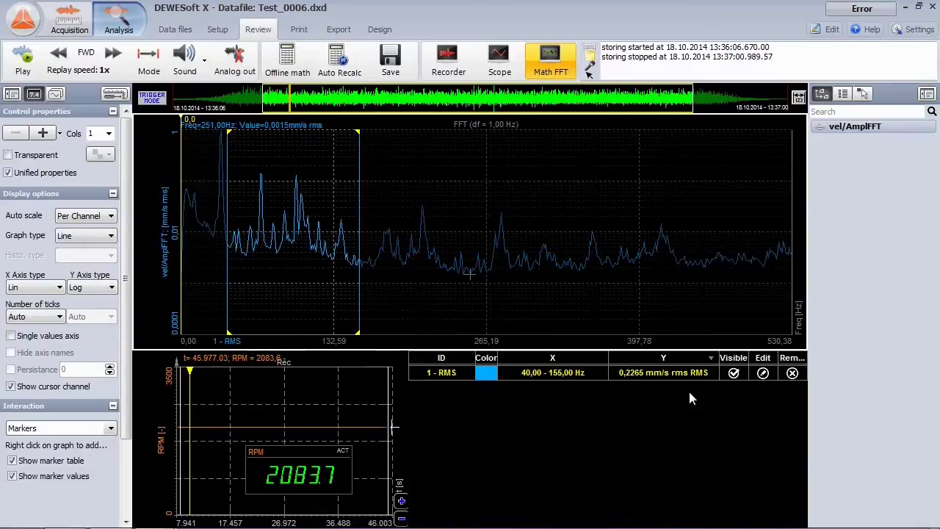
pyautogui.press('Delete')
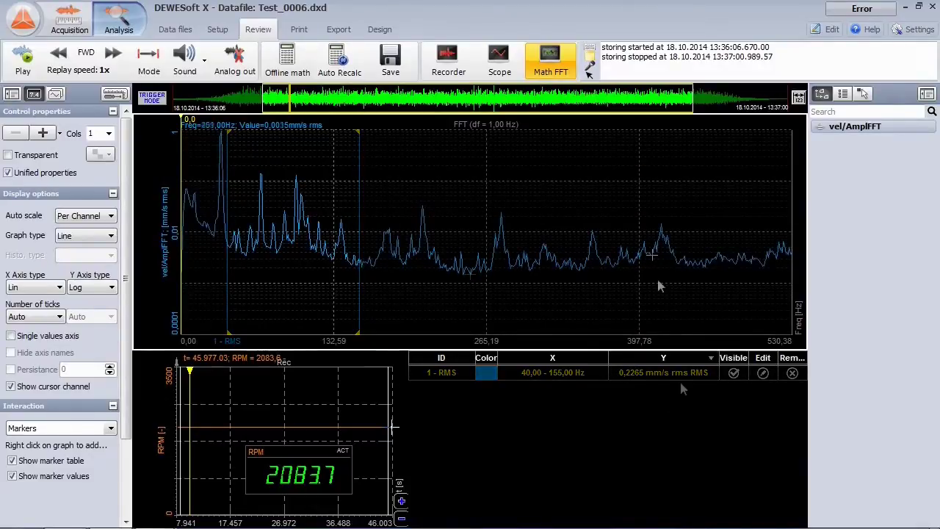
# Step: Add a damping marker at the 70 Hz peak using the Q factor
pyautogui.rightClick(264, 174)
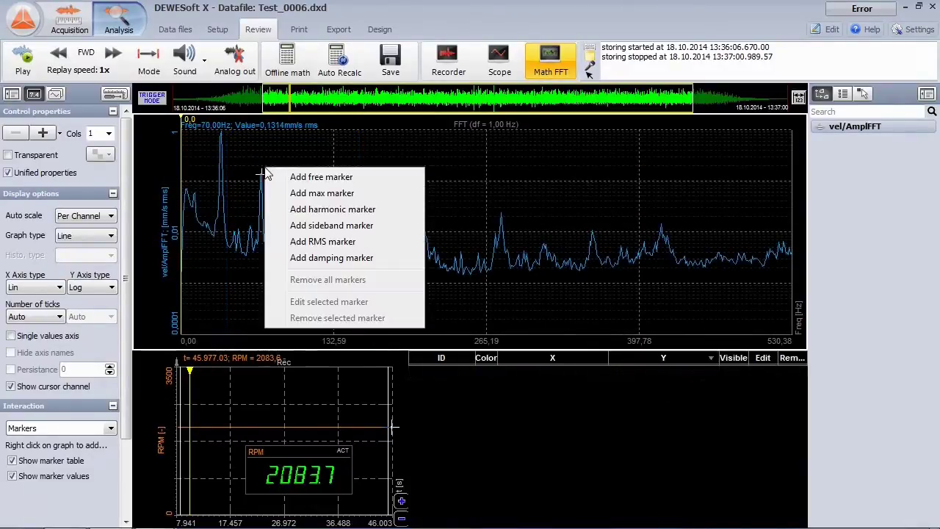
pyautogui.click(312, 257)
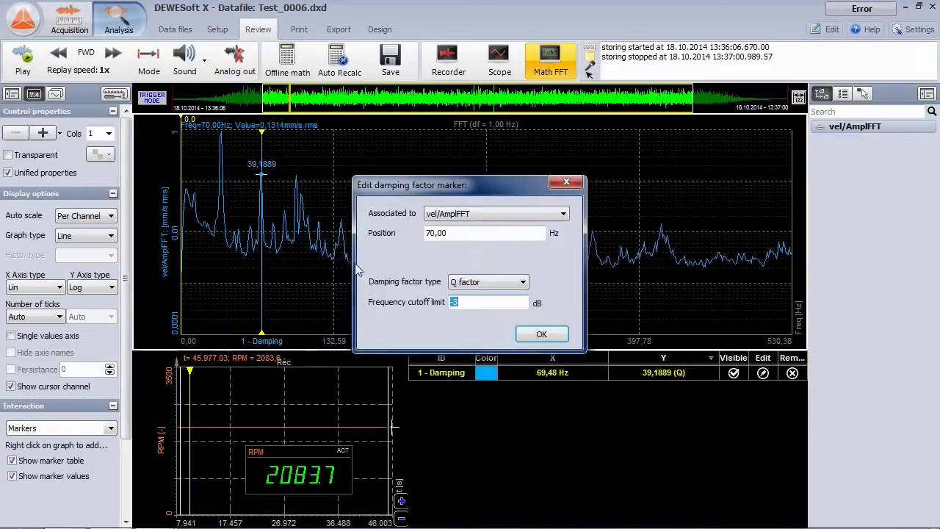
pyautogui.click(500, 285)
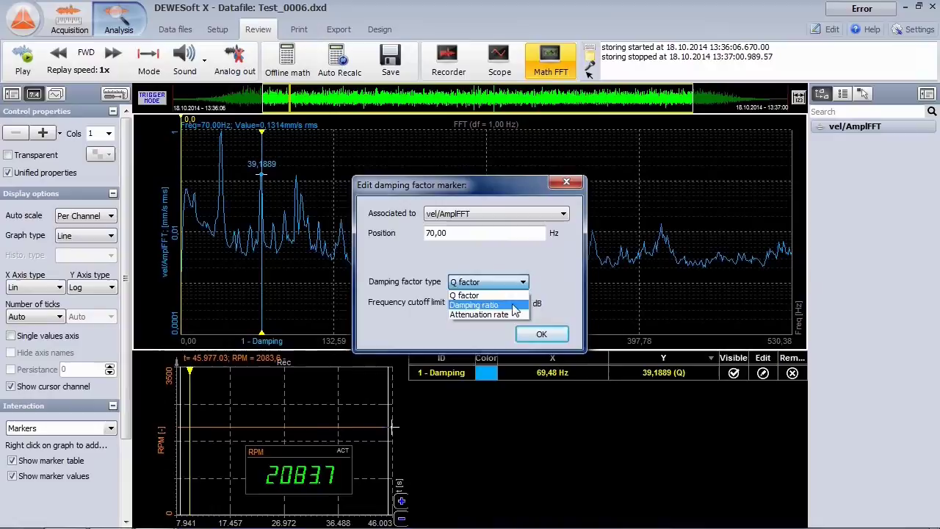
pyautogui.click(476, 294)
pyautogui.click(542, 334)
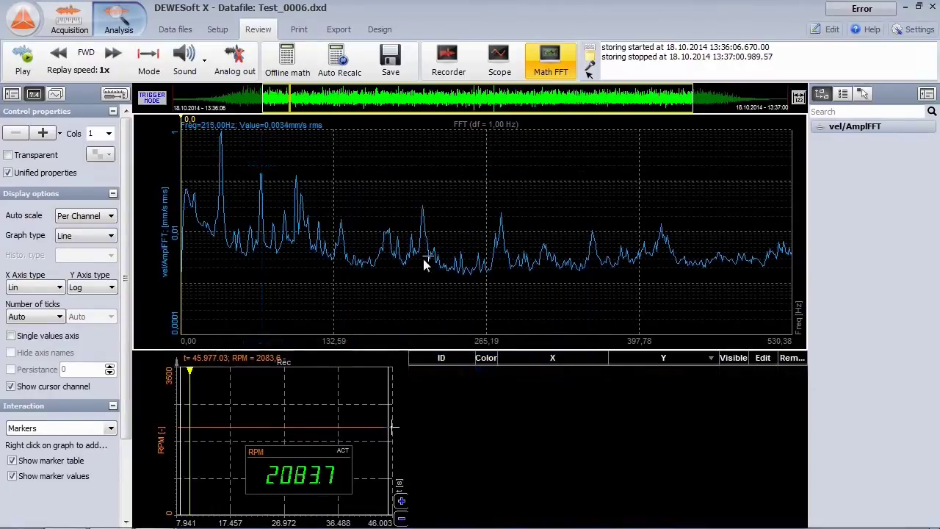
# Step: Place a free marker on the spectrum and set its position to 50 Hz
pyautogui.click(363, 263)
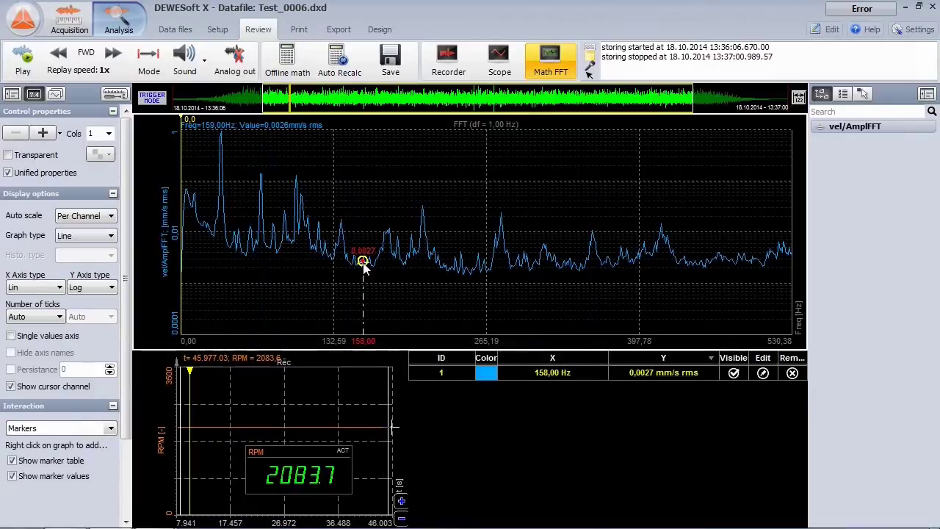
pyautogui.rightClick(363, 266)
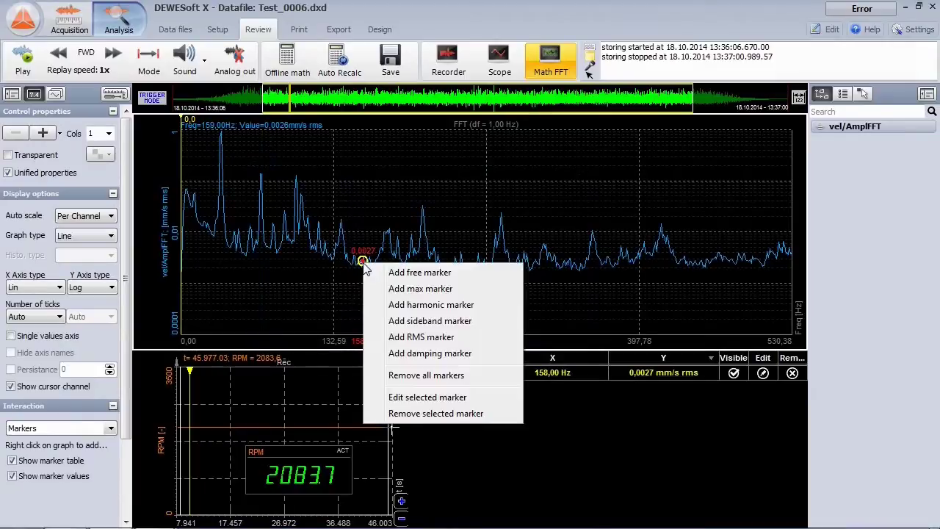
pyautogui.click(431, 398)
pyautogui.write('50')
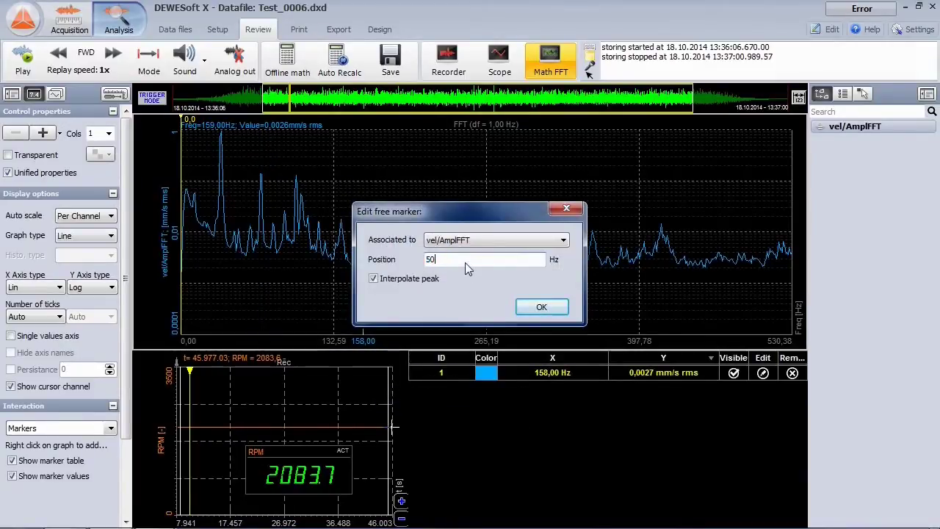
pyautogui.press('Return')
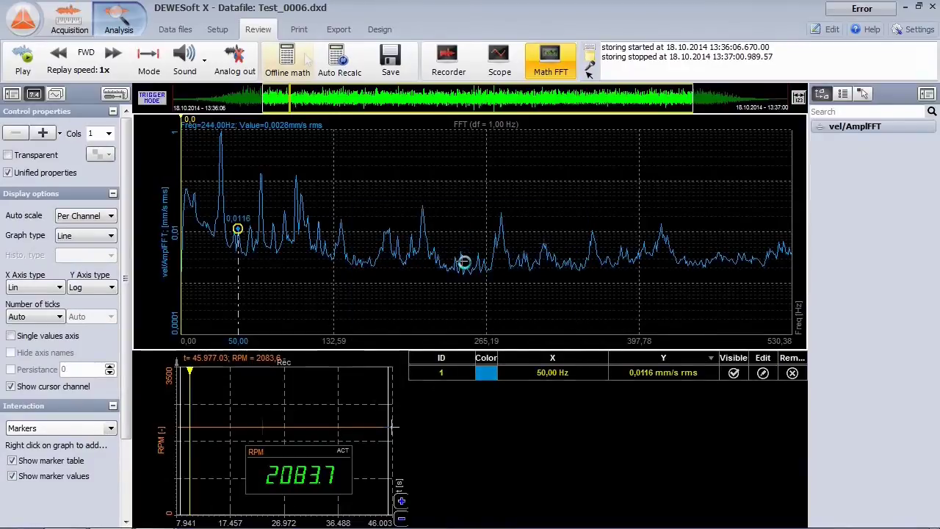
pyautogui.click(217, 30)
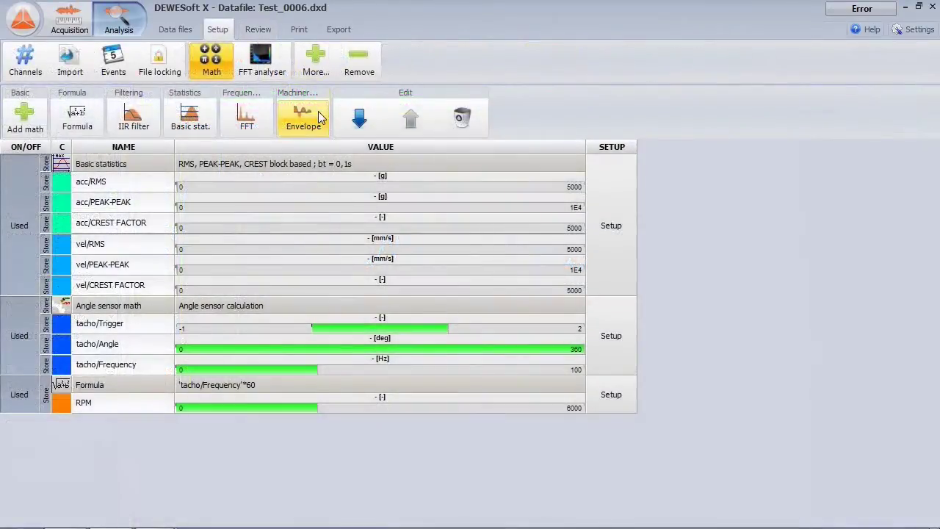
# Step: Add an Envelope math channel on vel with rotation frequency 2083,7 RPM
pyautogui.click(318, 114)
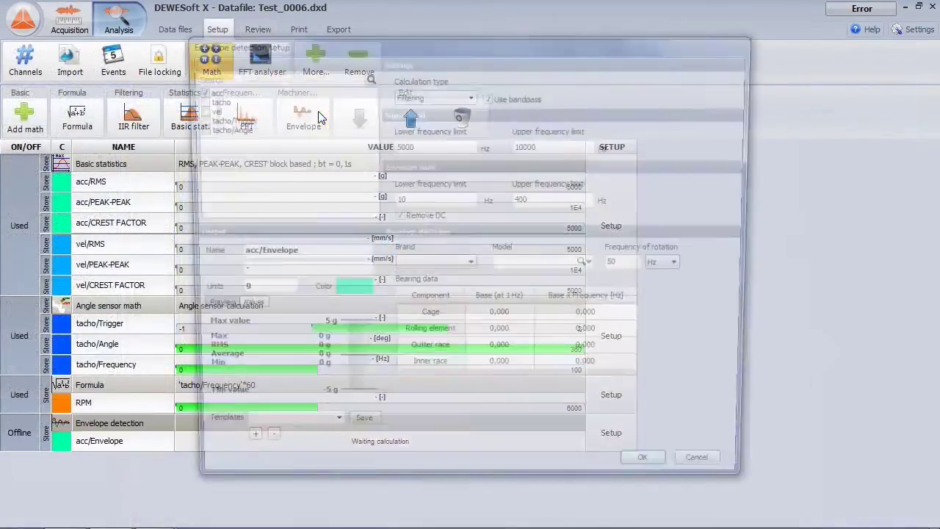
pyautogui.click(194, 90)
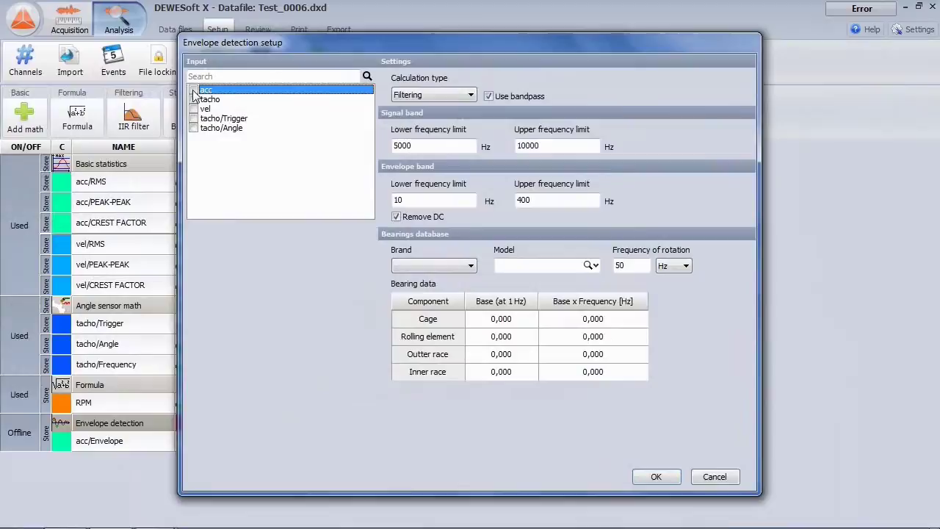
pyautogui.click(193, 108)
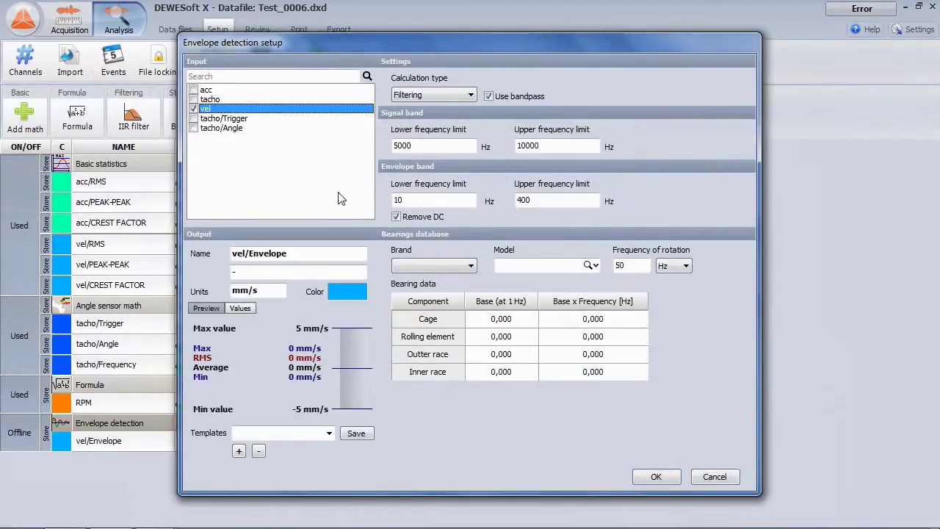
pyautogui.doubleClick(634, 264)
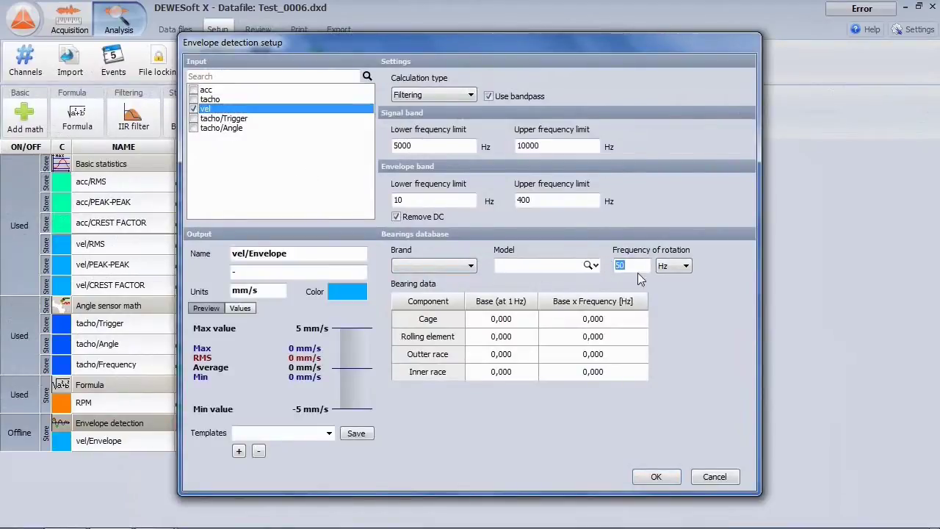
pyautogui.write('2083,7')
pyautogui.click(667, 267)
# Step: Choose bearing brand SKF and model 16009 for the envelope channel
pyautogui.click(471, 267)
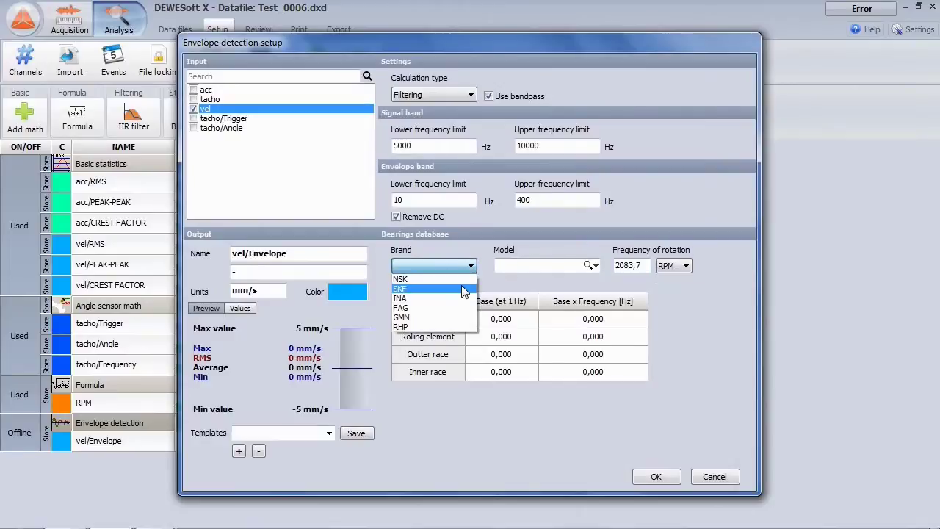
pyautogui.click(401, 289)
pyautogui.click(595, 266)
pyautogui.click(596, 266)
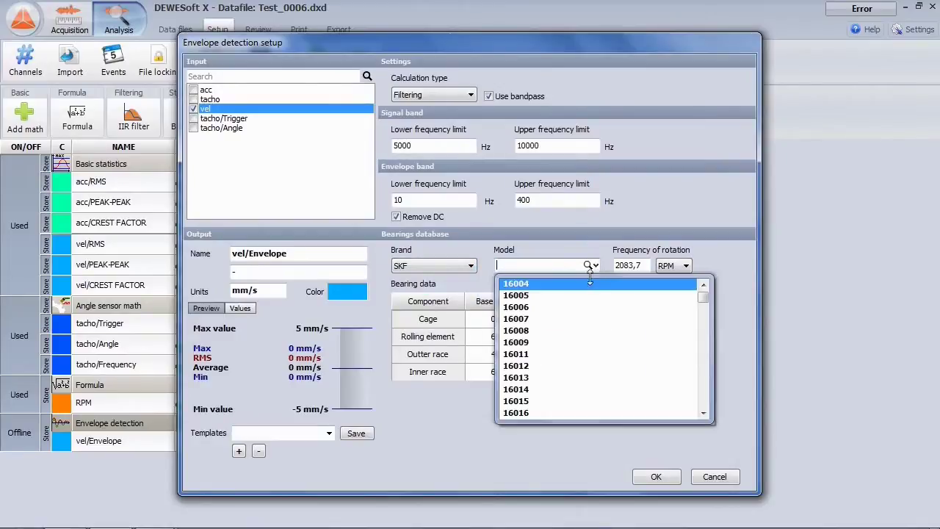
pyautogui.click(557, 354)
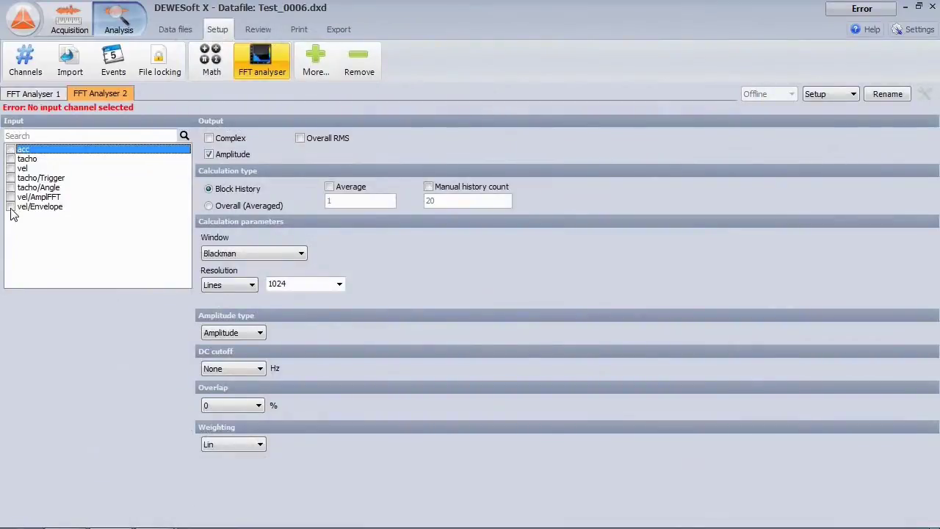
# Step: Compute the vel/Envelope spectrum and add bearing cursors for cage, rolling element and race frequencies
pyautogui.click(11, 208)
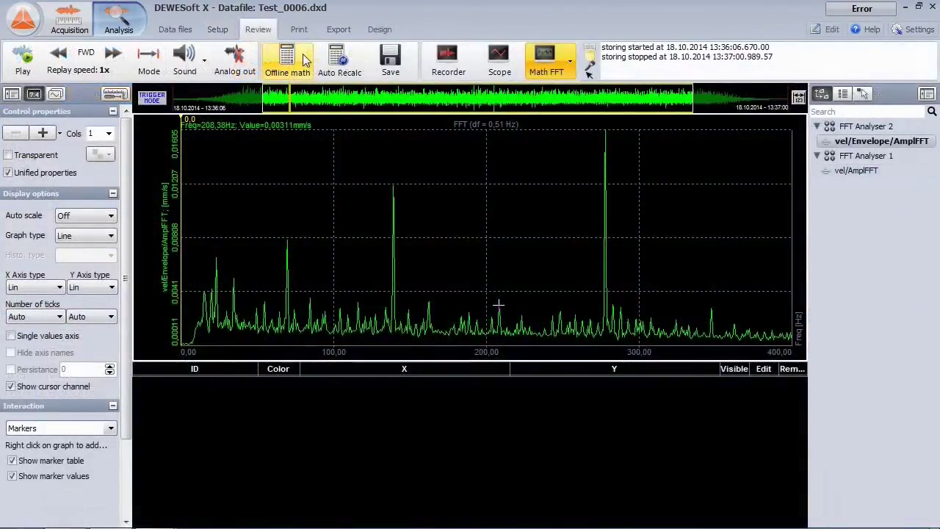
pyautogui.rightClick(316, 189)
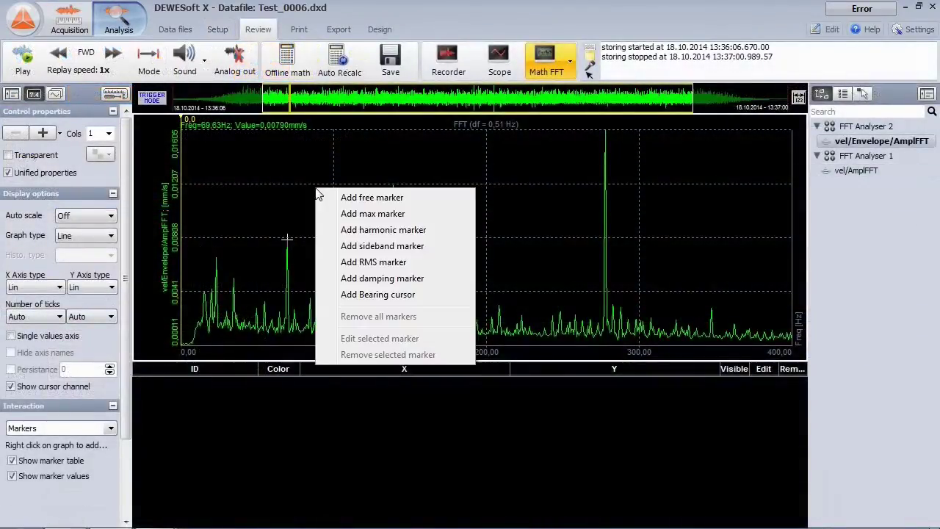
pyautogui.click(428, 295)
pyautogui.click(529, 309)
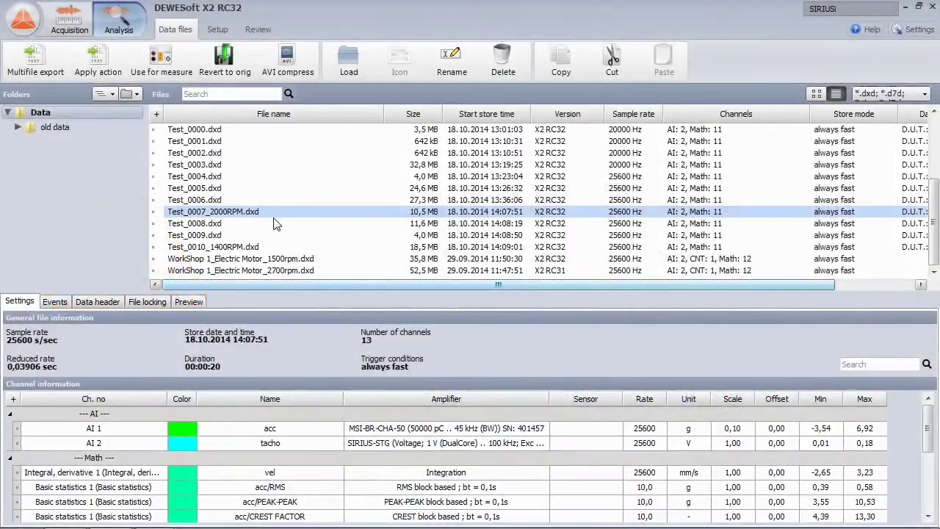
# Step: Open the Test_0010_1400RPM.dxd recording and go to its channel import page
pyautogui.click(273, 248)
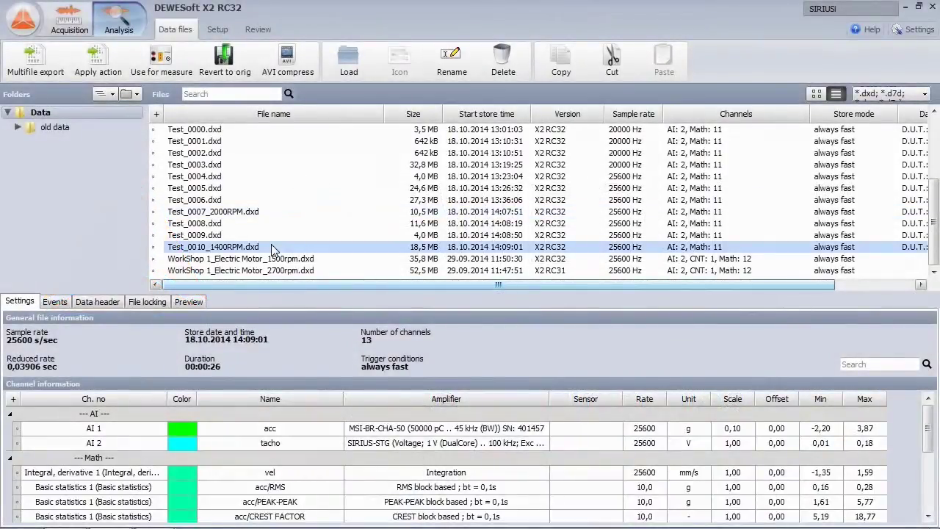
pyautogui.doubleClick(272, 247)
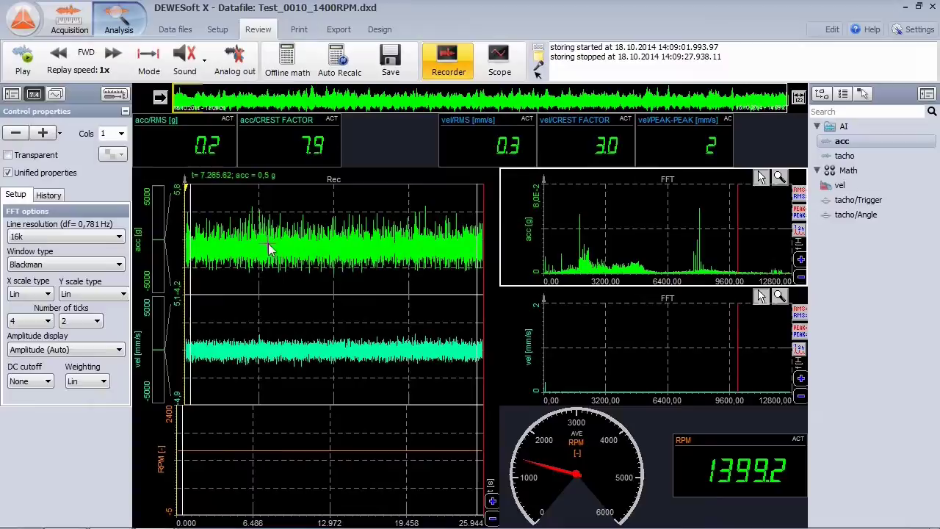
pyautogui.click(291, 64)
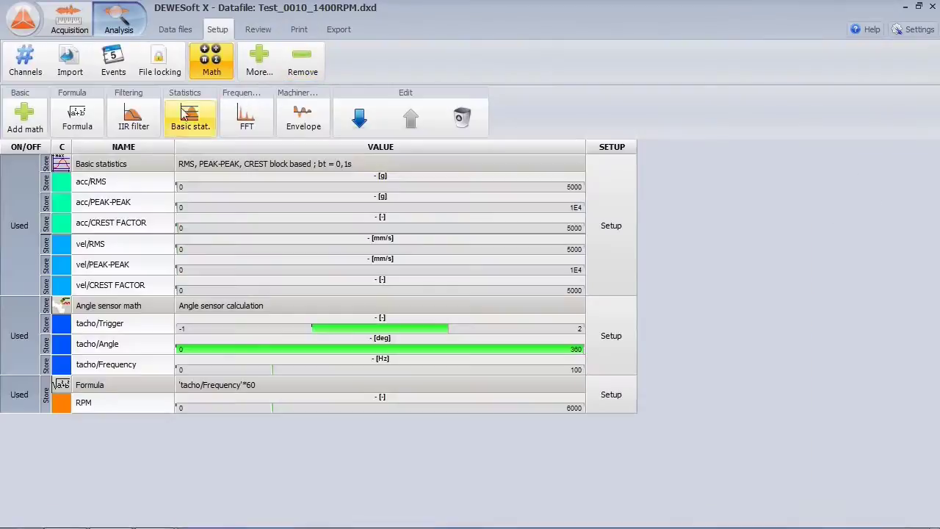
pyautogui.click(87, 61)
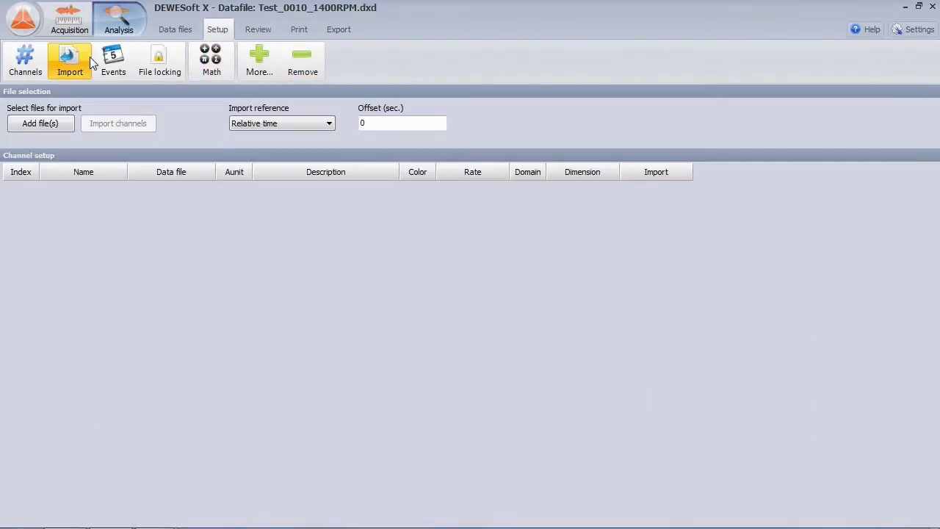
# Step: Import the vel channel from Test_0007_2000RPM.dxd into the recording
pyautogui.click(63, 125)
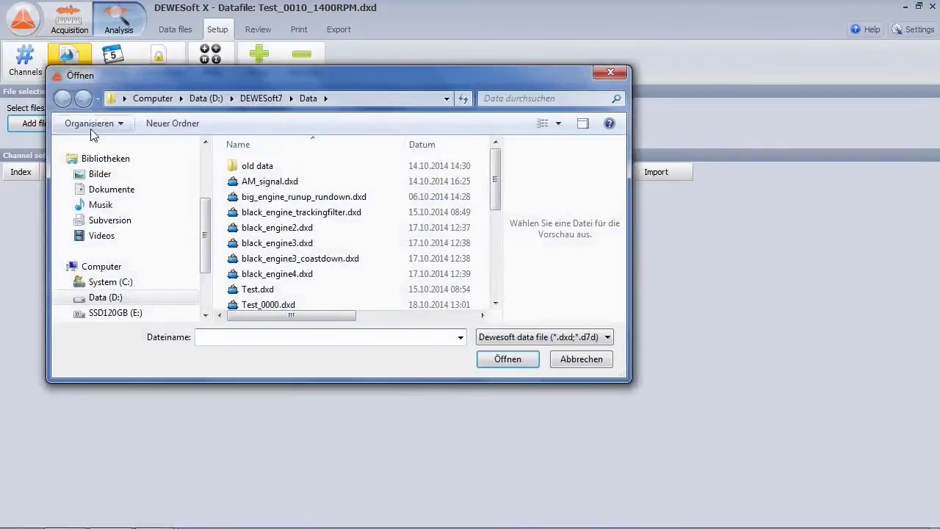
pyautogui.scroll(-2, 496, 276)
pyautogui.scroll(-2, 497, 279)
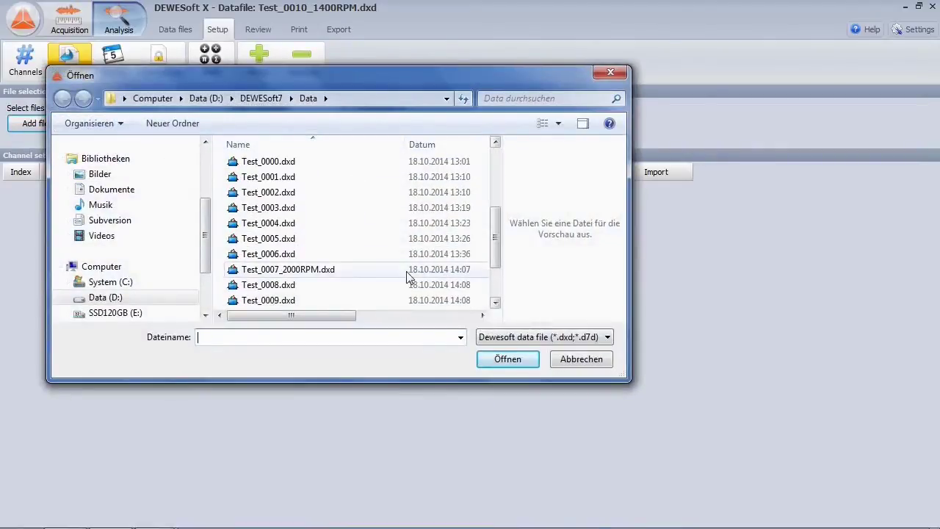
pyautogui.doubleClick(342, 270)
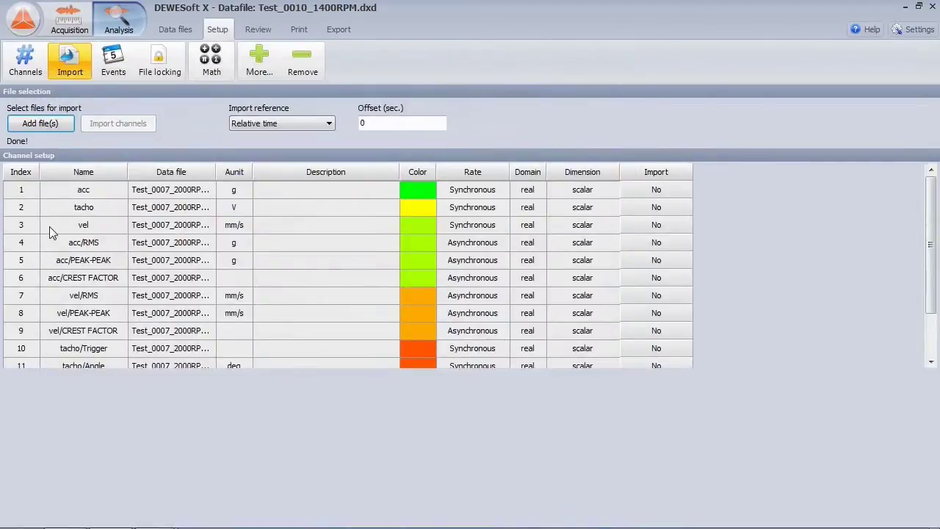
pyautogui.click(29, 227)
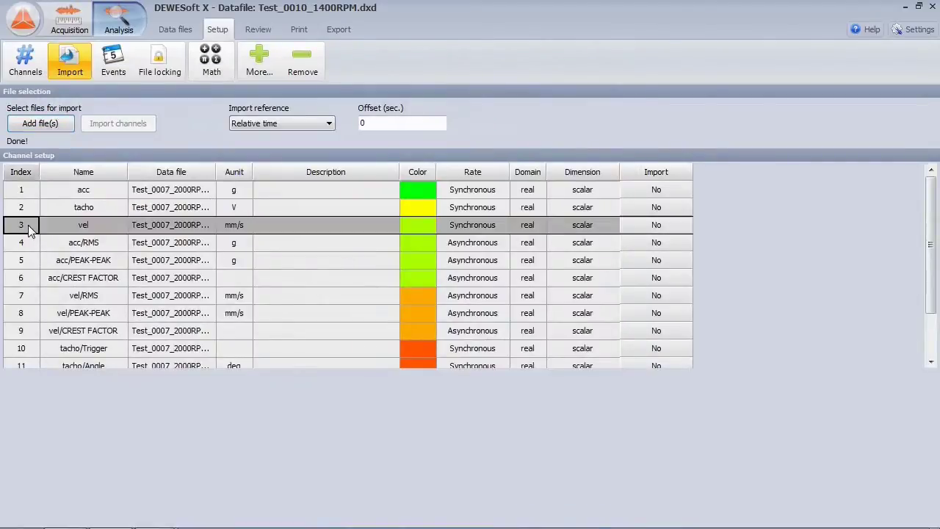
pyautogui.click(644, 226)
pyautogui.click(139, 125)
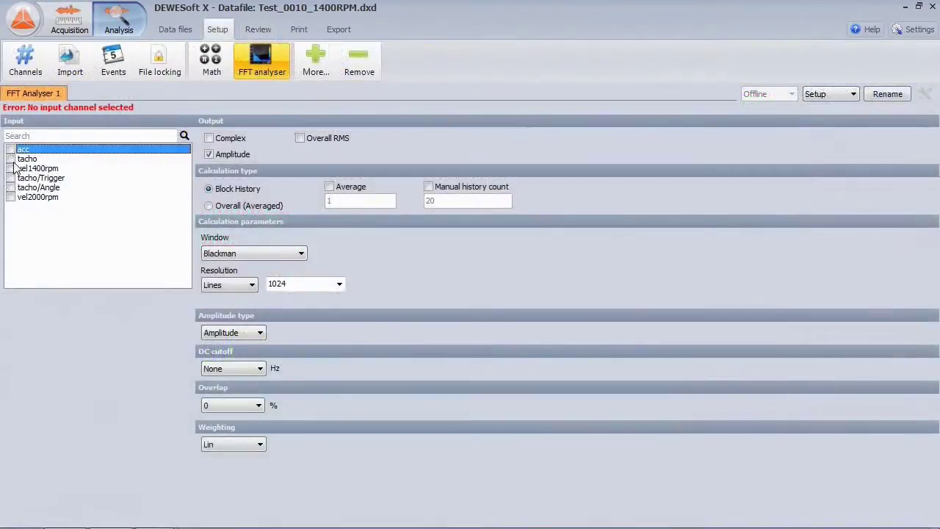
# Step: Compute FFTs of vel1400rpm and vel2000rpm and display both spectra overlaid
pyautogui.click(10, 169)
pyautogui.click(10, 197)
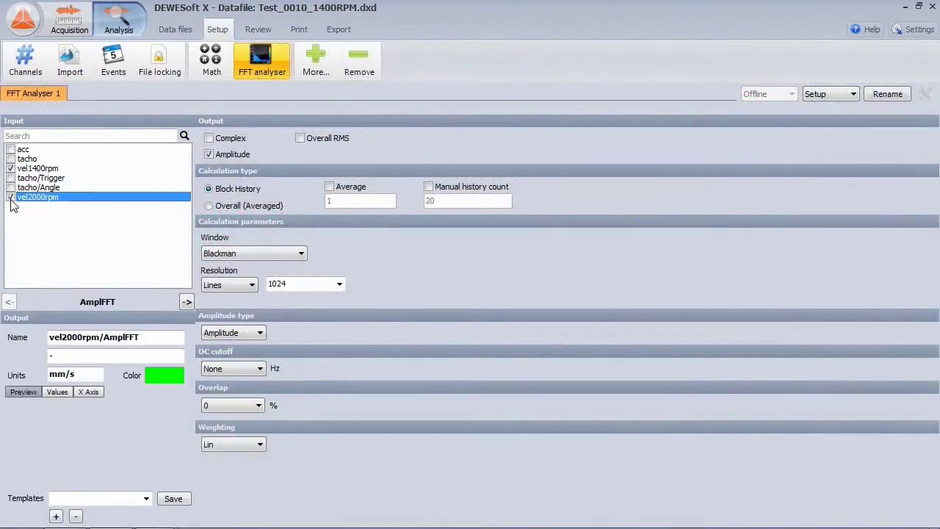
pyautogui.click(258, 30)
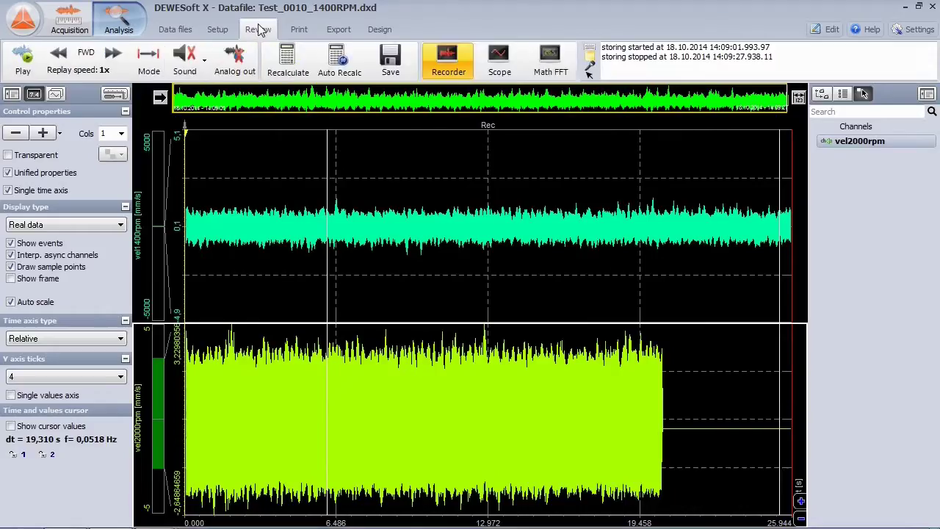
pyautogui.click(287, 59)
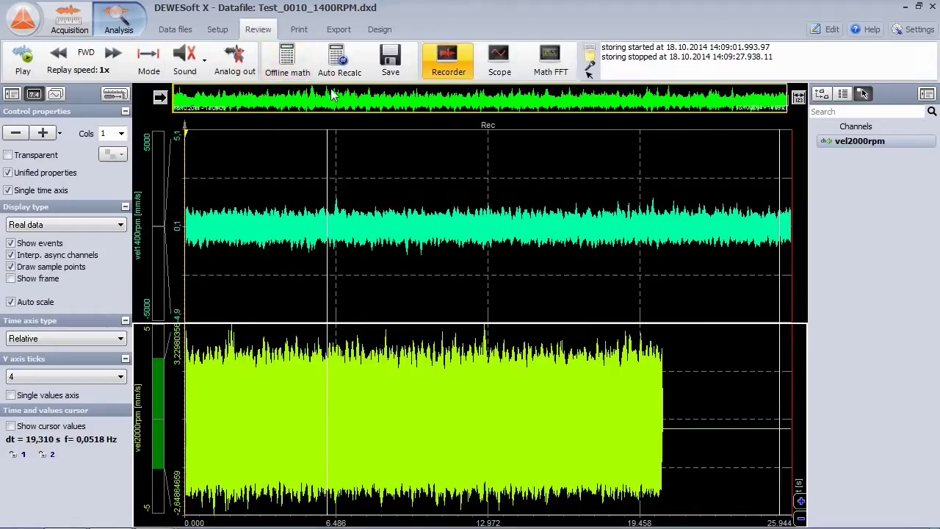
pyautogui.click(551, 63)
# Step: Add max markers to both spectra, showing 2000 rpm peaks at 34,74, 69,50, 100,01 and 11,61 Hz
pyautogui.rightClick(548, 163)
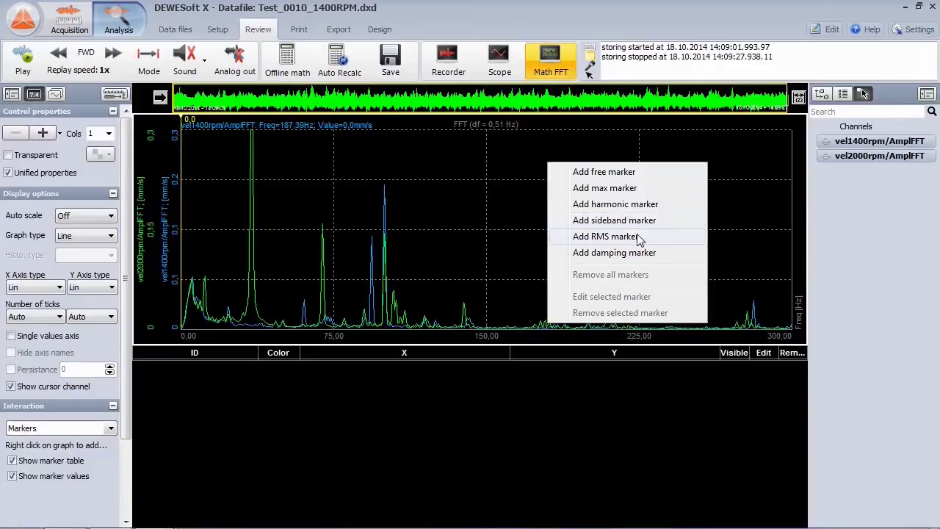
pyautogui.click(604, 188)
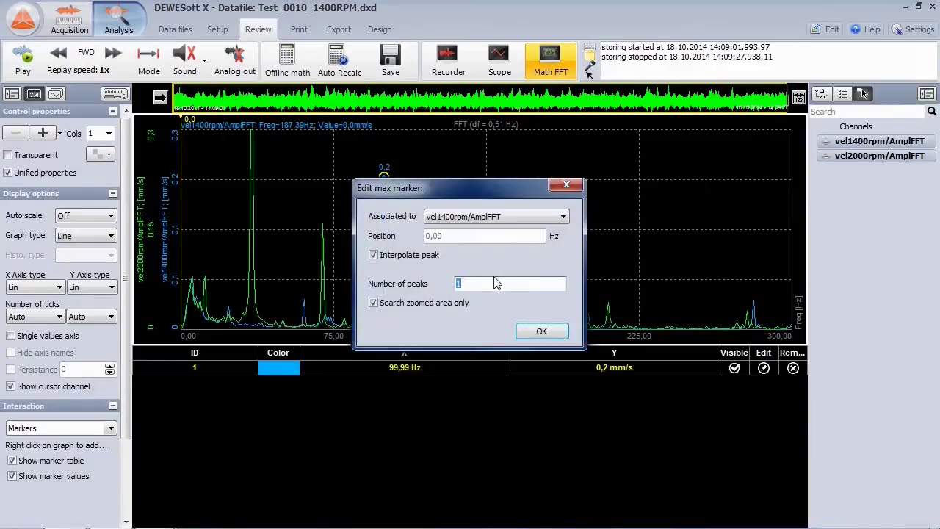
pyautogui.click(541, 331)
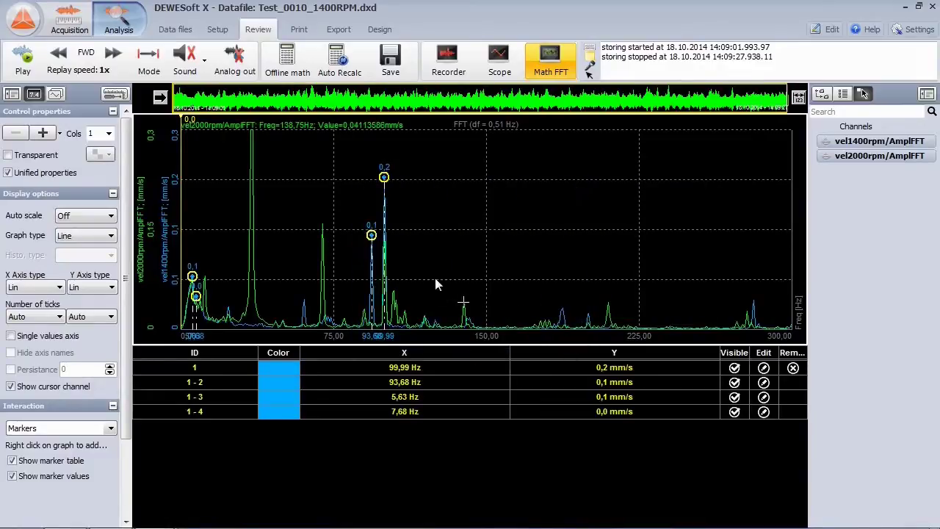
pyautogui.rightClick(324, 221)
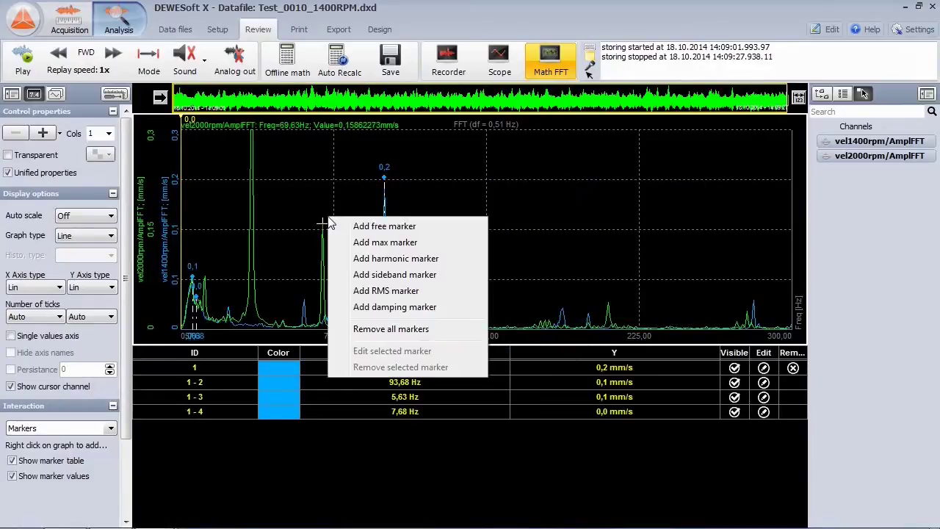
pyautogui.click(408, 244)
pyautogui.click(542, 332)
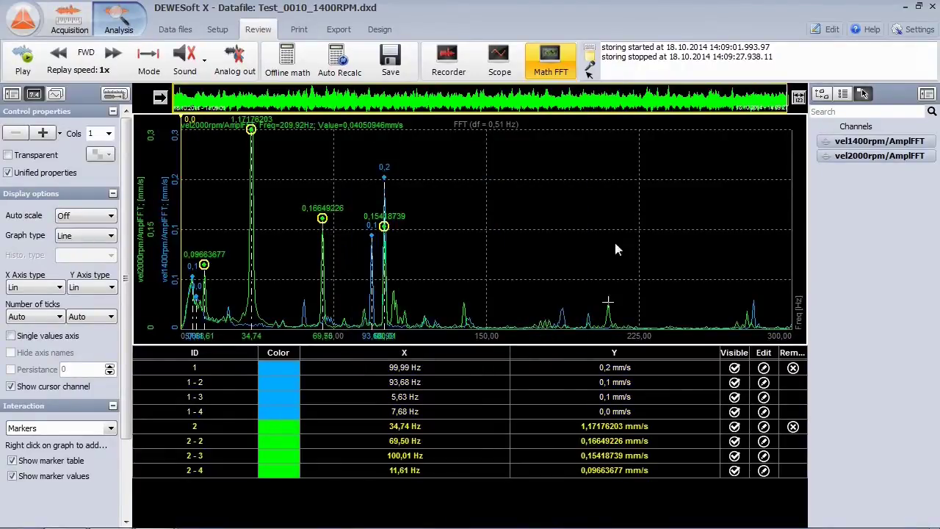
pyautogui.click(329, 384)
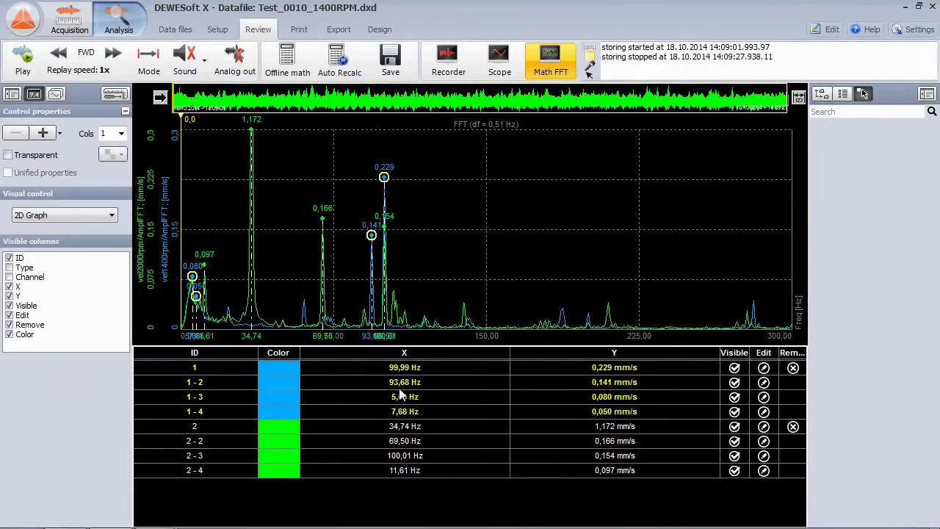
pyautogui.click(414, 441)
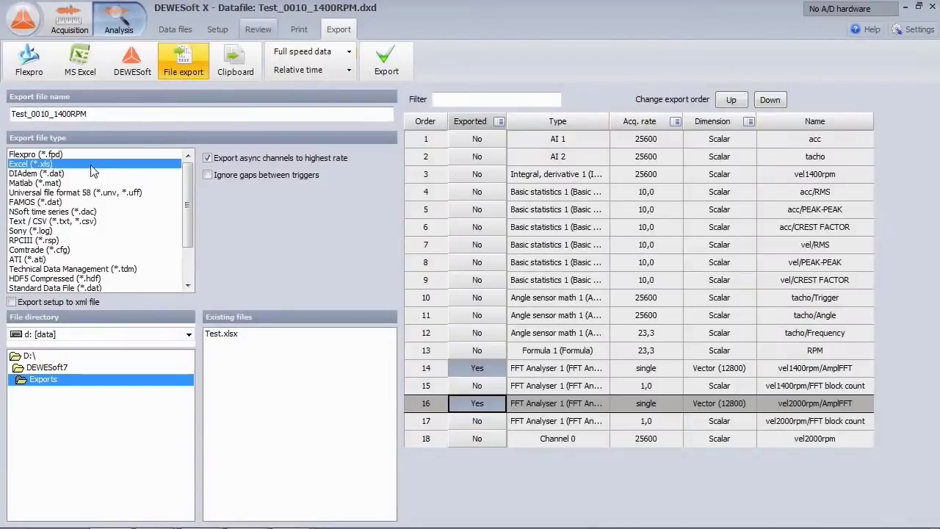
# Step: Export the 1400 rpm and 2000 rpm amplitude spectra in Excel (*.xls) format
pyautogui.click(44, 173)
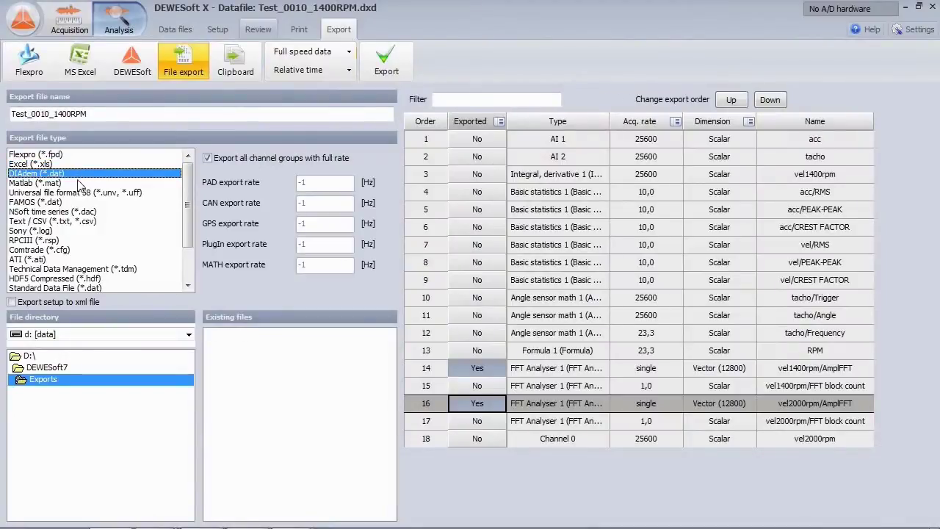
pyautogui.click(80, 183)
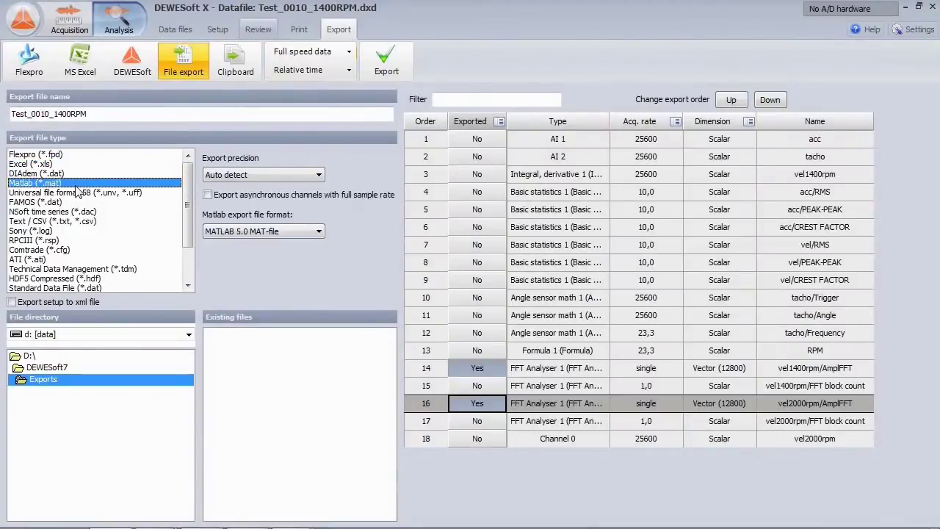
pyautogui.click(91, 164)
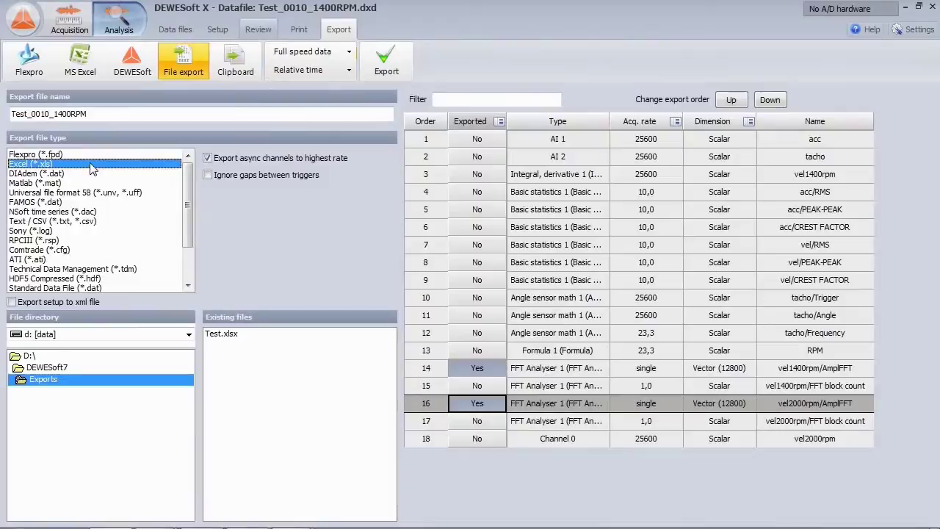
pyautogui.click(393, 71)
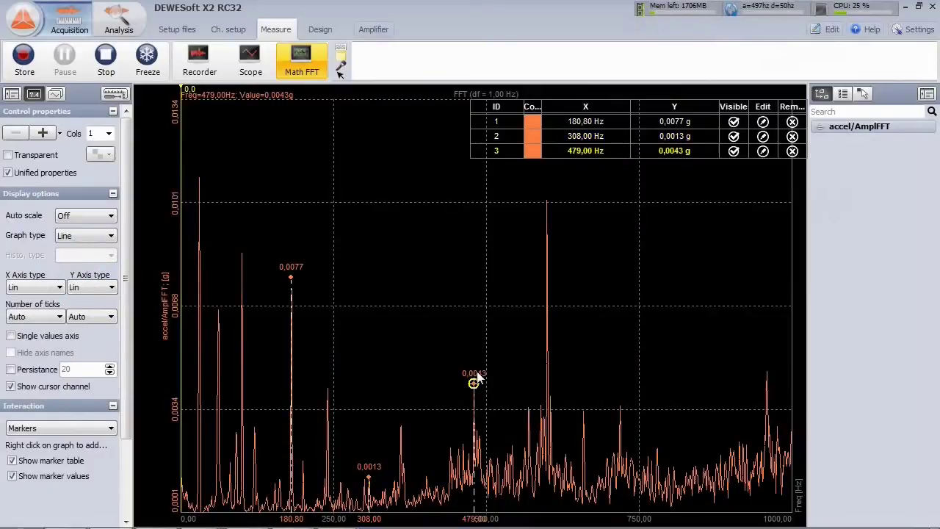
# Step: Mark live spectrum peaks near 659, 823 and 960 Hz and shift the harmonic series lower
pyautogui.rightClick(584, 402)
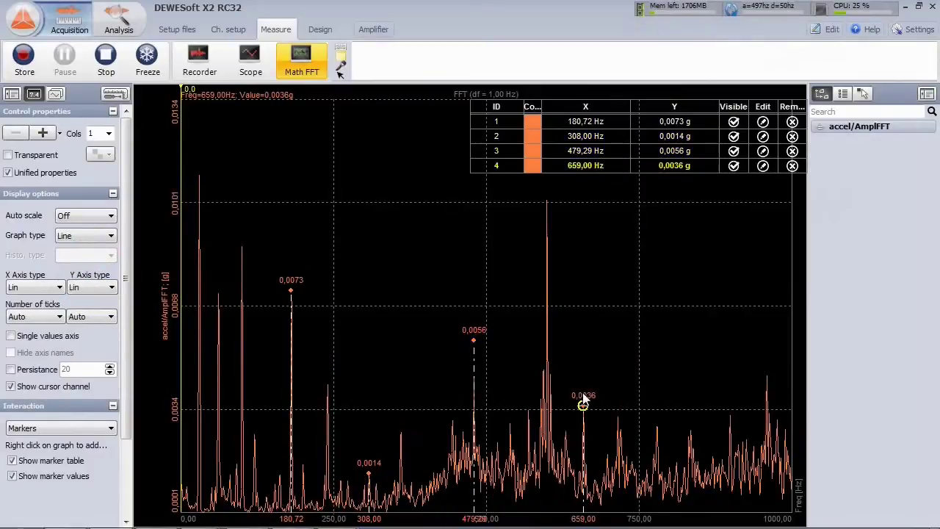
pyautogui.rightClick(685, 430)
pyautogui.rightClick(763, 394)
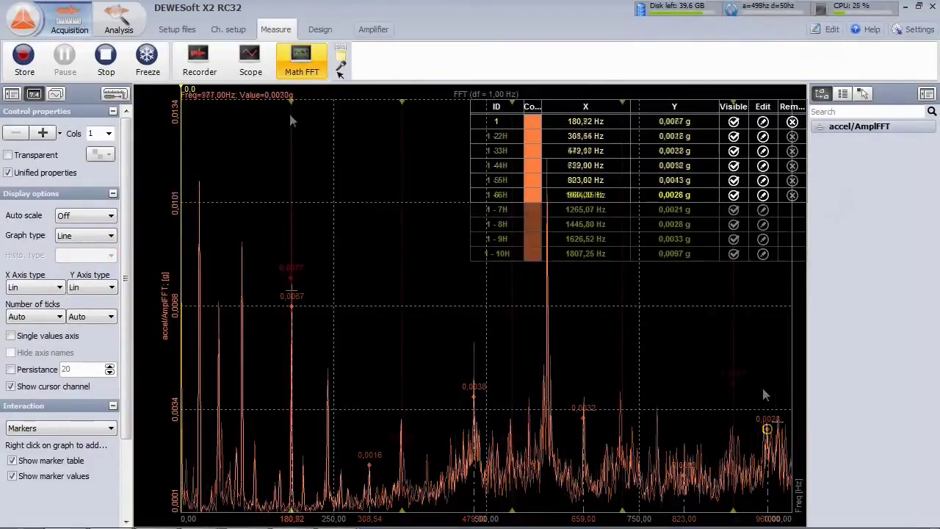
pyautogui.moveTo(253, 216); pyautogui.dragTo(219, 191)
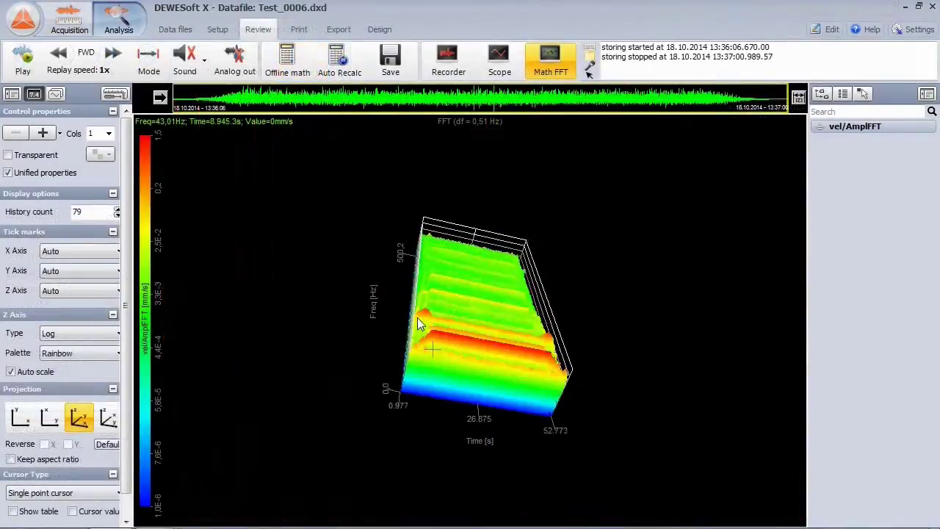
# Step: Rotate and zoom into the Test_0006 vel/AmplFFT 3-D waterfall
pyautogui.moveTo(417, 318); pyautogui.dragTo(378, 375)
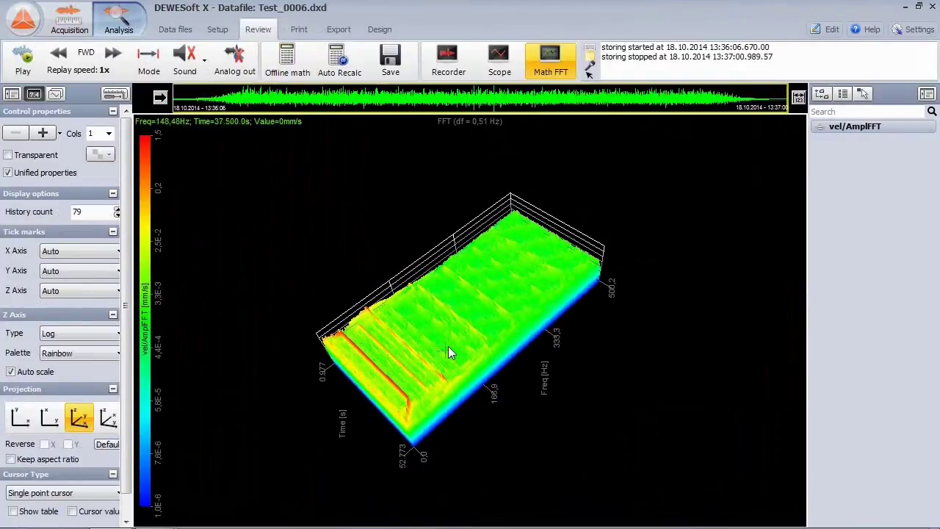
pyautogui.scroll(3, 448, 346)
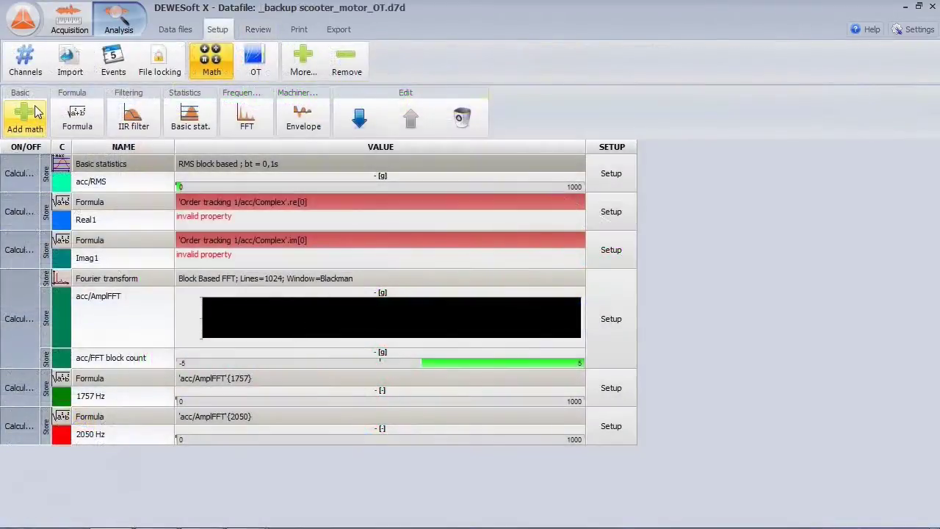
# Step: Browse the Complex and Arrays function groups while setting up the Cross-Corr math formula
pyautogui.click(37, 114)
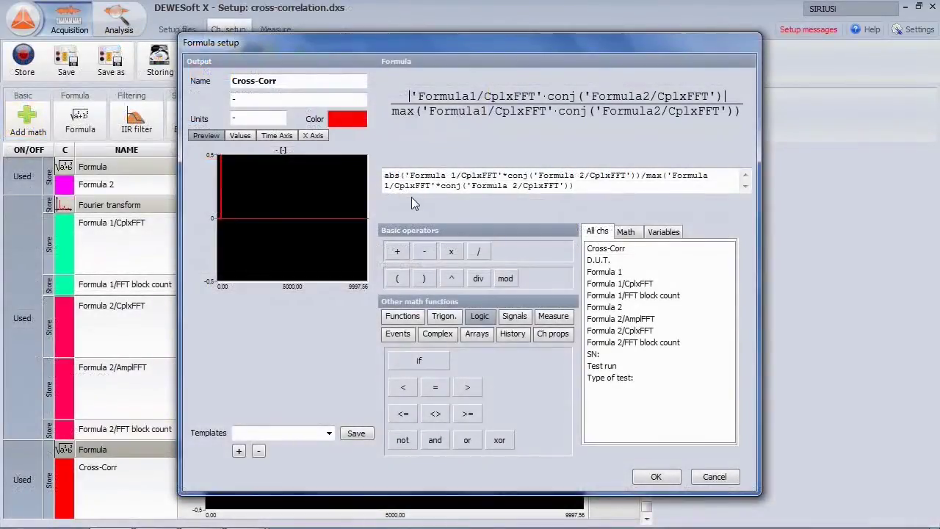
pyautogui.click(435, 335)
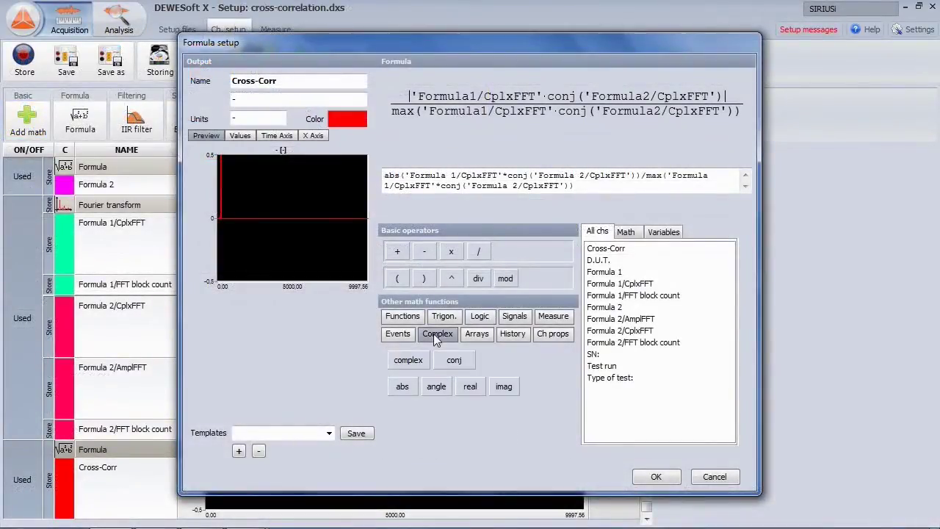
pyautogui.click(482, 333)
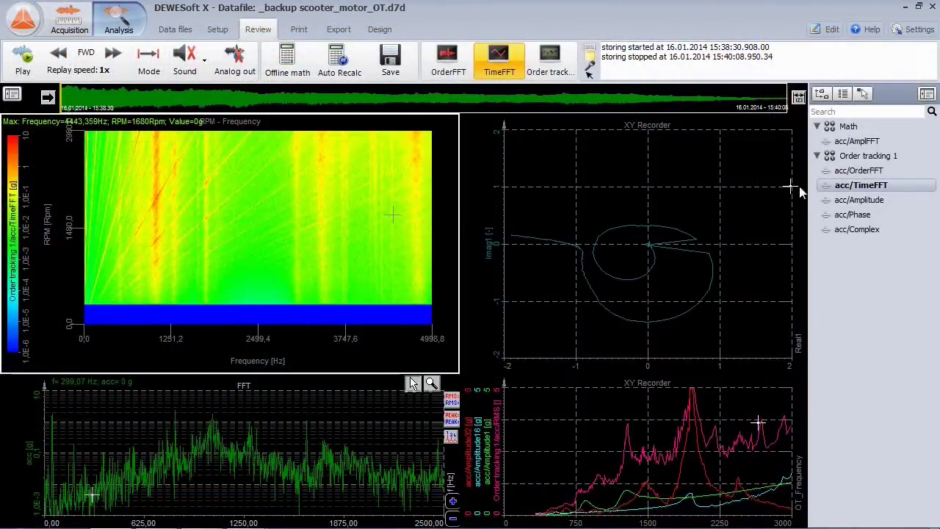
# Step: Switch the spectrogram to acc/OrderFFT and check the channels assigned to both XY Recorder plots
pyautogui.click(861, 170)
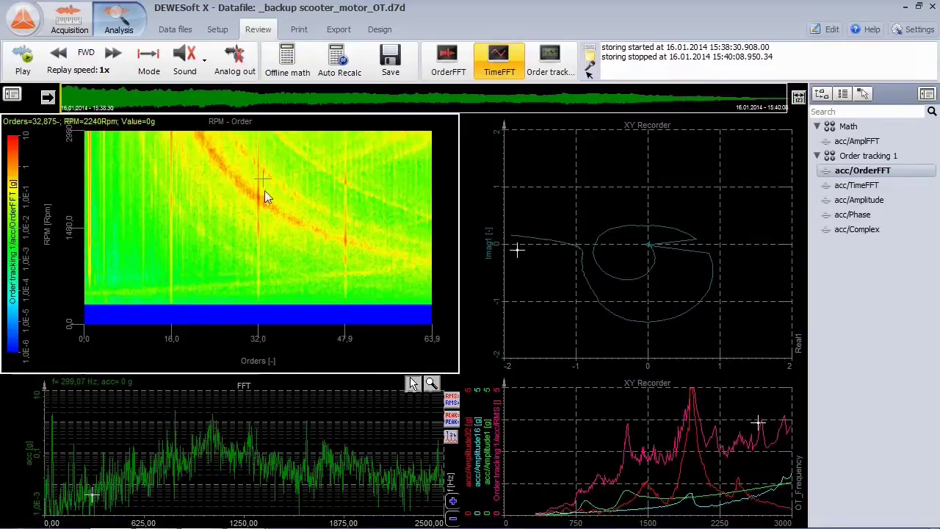
pyautogui.click(656, 174)
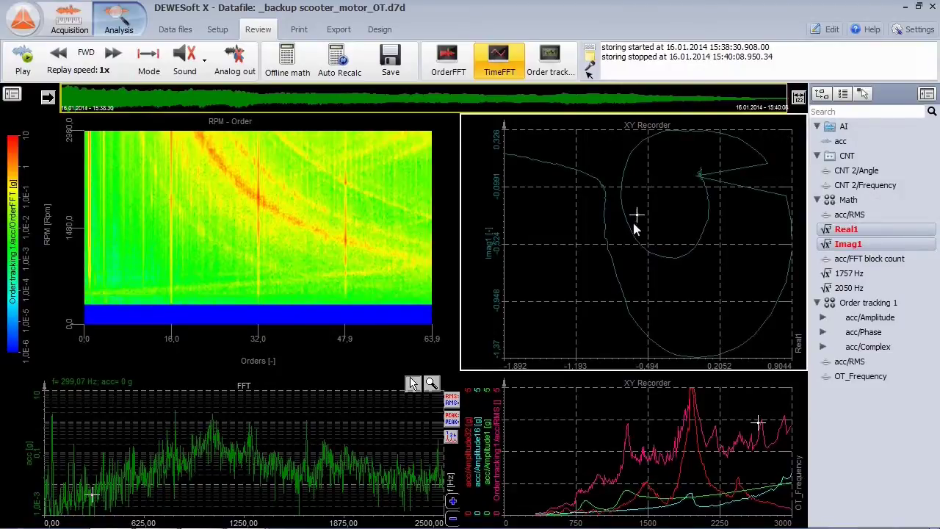
pyautogui.click(572, 426)
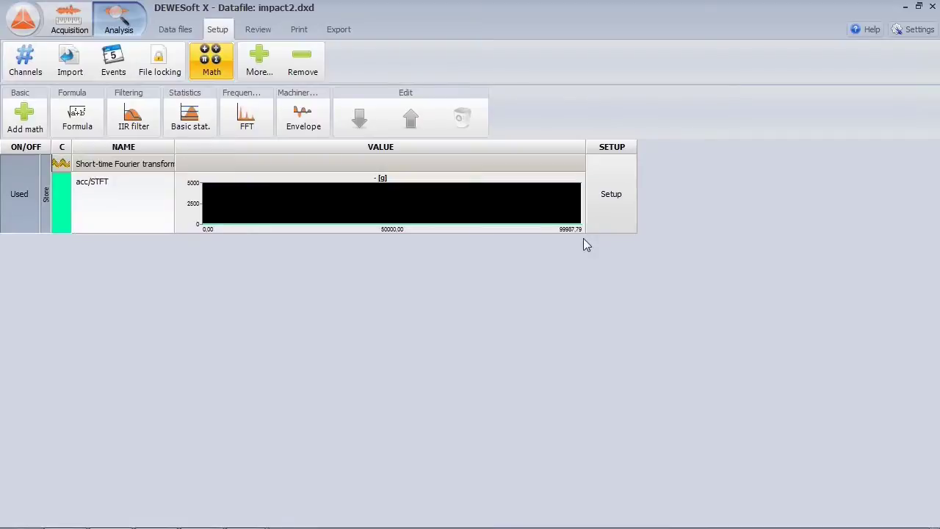
# Step: Keep the acc/STFT FFT size at 8192, confirm the settings, and view the impact signal with its STFT
pyautogui.click(611, 194)
pyautogui.click(567, 95)
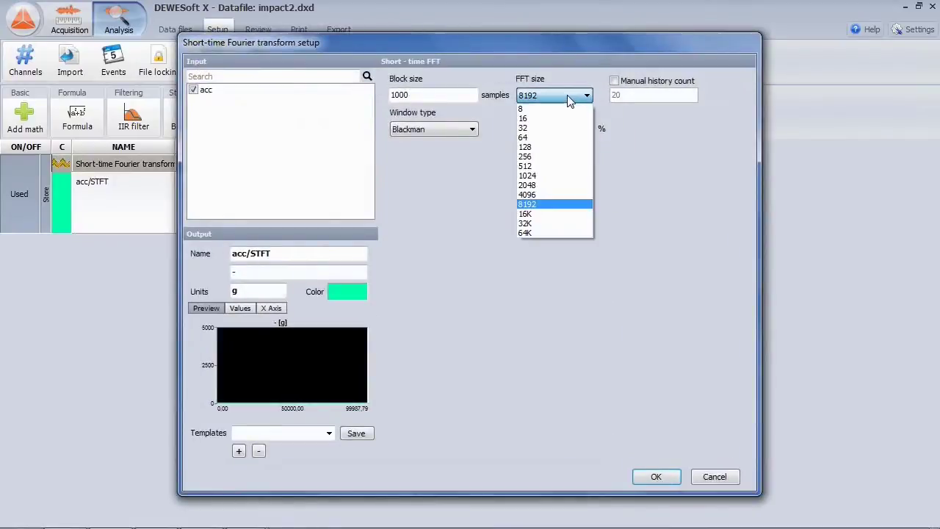
pyautogui.click(567, 95)
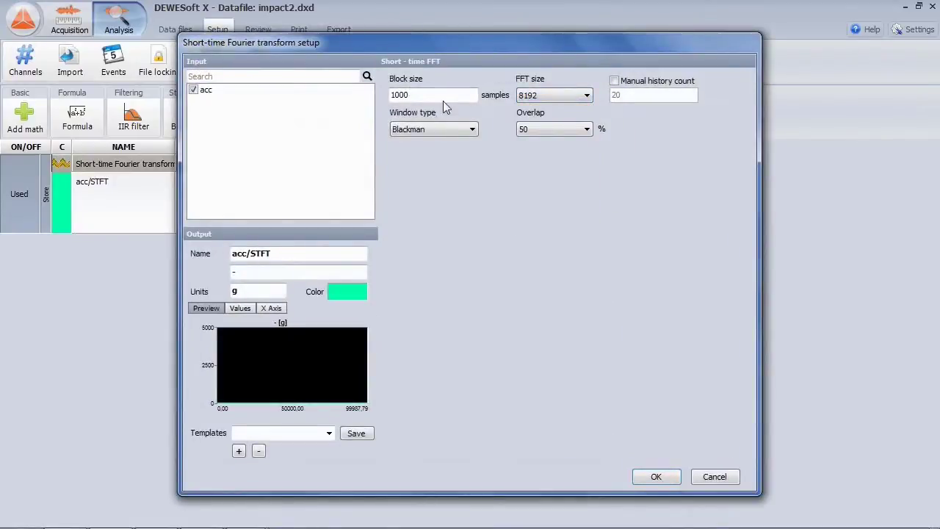
pyautogui.click(647, 478)
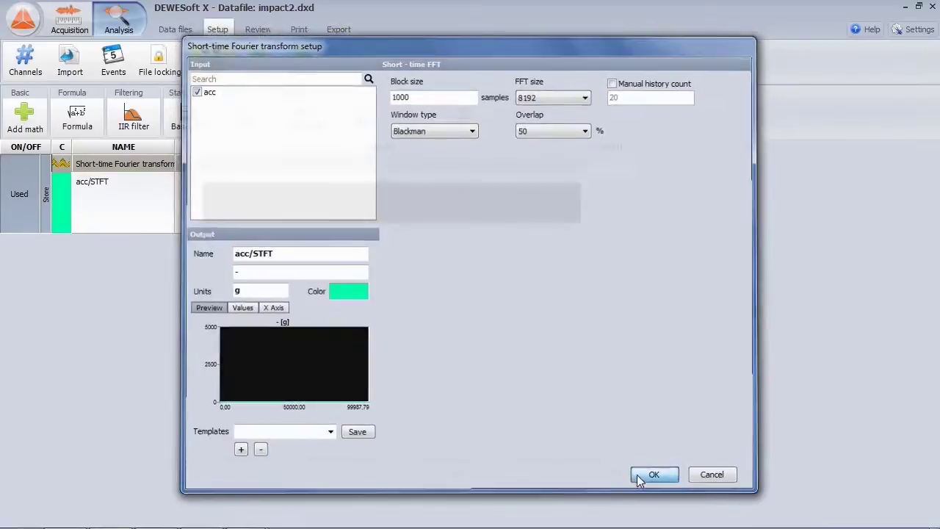
pyautogui.click(262, 31)
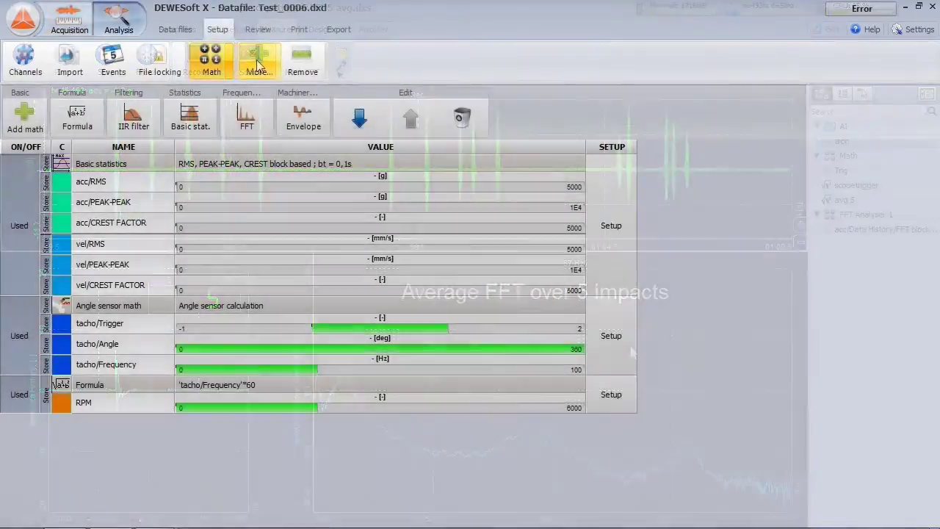
# Step: Open the Add module list for Test_0006 to see modules like FFT Analyser and Order tracking
pyautogui.click(259, 59)
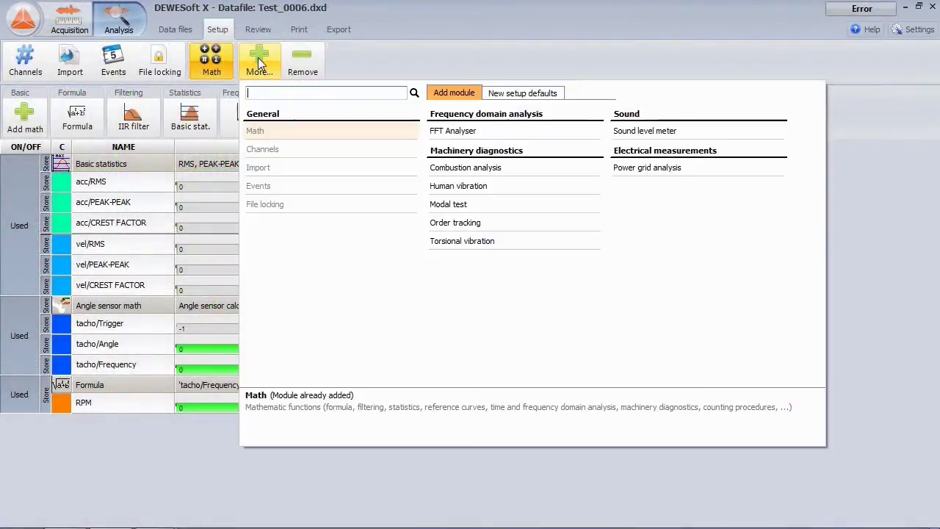